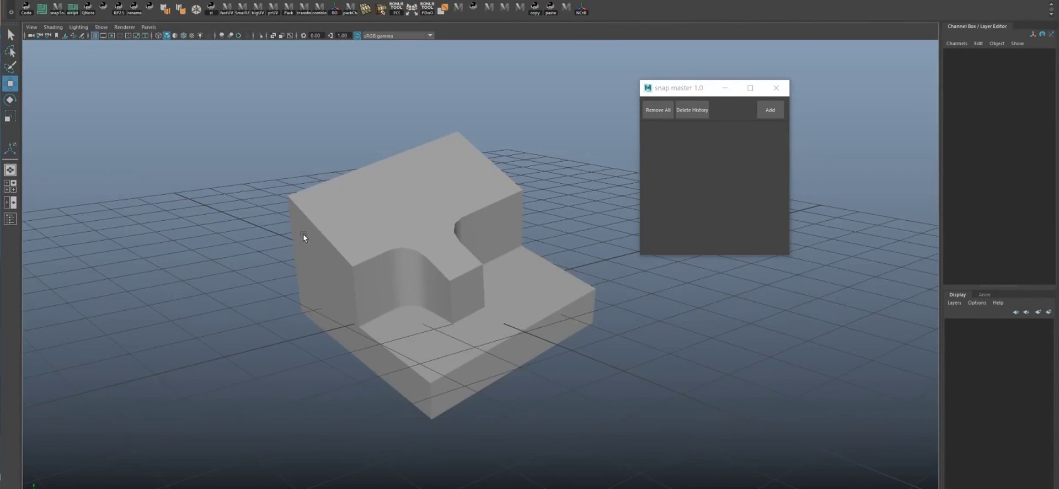
Select the block's L-shaped floor face and add it in Snap Master as snapPlane1
{"action": "mouse_move", "coordinate": [304, 233]}
{"action": "left_mouse_down", "text": "alt"}
{"action": "mouse_move", "coordinate": [389, 237]}
{"action": "mouse_move", "coordinate": [337, 222]}
{"action": "mouse_move", "coordinate": [457, 226]}
{"action": "mouse_move", "coordinate": [434, 225]}
{"action": "mouse_move", "coordinate": [485, 263]}
{"action": "mouse_move", "coordinate": [534, 229]}
{"action": "mouse_move", "coordinate": [532, 252]}
{"action": "left_mouse_up", "text": "alt"}
{"action": "left_click", "coordinate": [422, 233]}
{"action": "left_click", "coordinate": [501, 276]}
{"action": "left_click", "coordinate": [767, 111]}
Preview snapPlane1 in the viewport from a near-horizon view, then hide it again
{"action": "left_click", "coordinate": [664, 131]}
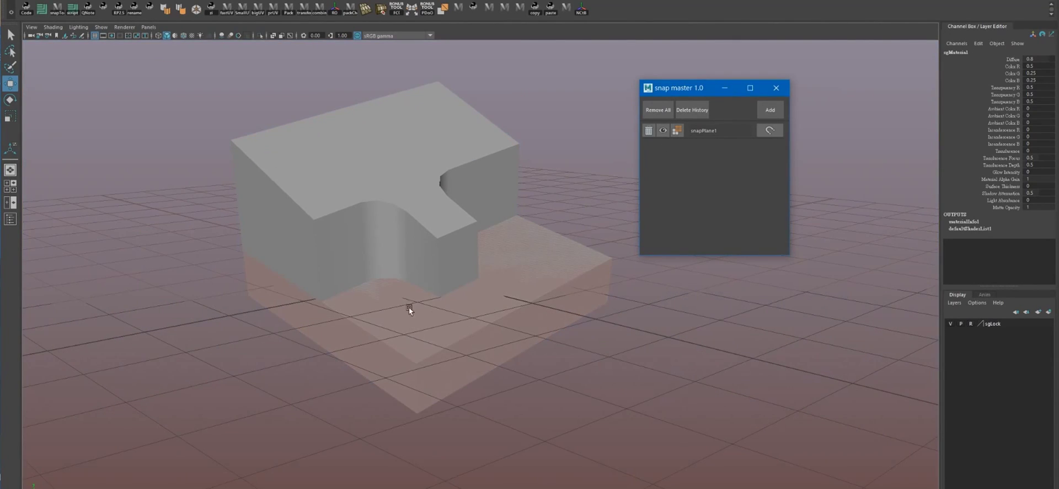
{"action": "right_click_drag", "start_coordinate": [409, 307], "coordinate": [318, 220], "text": "alt"}
{"action": "mouse_move", "coordinate": [319, 220]}
{"action": "left_mouse_down", "text": "alt"}
{"action": "mouse_move", "coordinate": [422, 217]}
{"action": "mouse_move", "coordinate": [660, 137]}
{"action": "left_mouse_up", "text": "alt"}
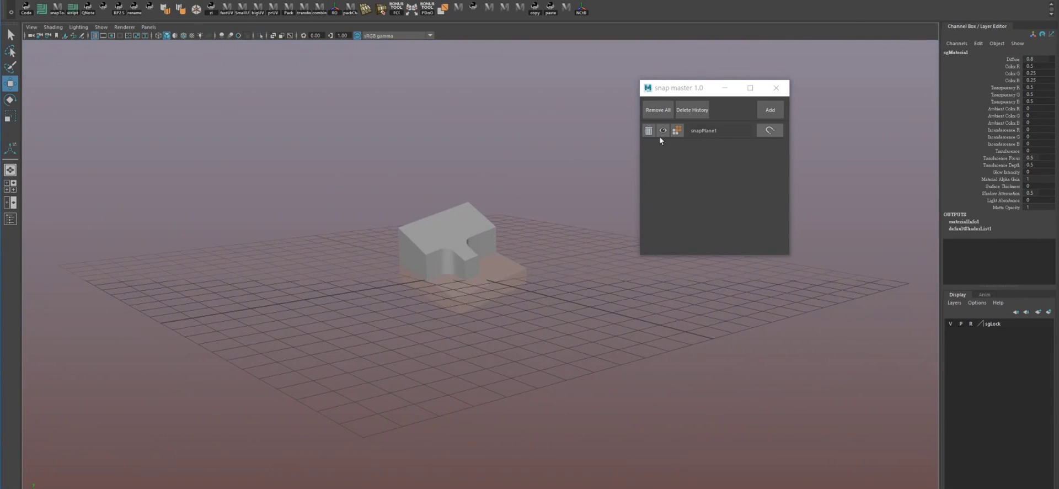
{"action": "left_click", "coordinate": [664, 130]}
{"action": "scroll", "coordinate": [456, 360], "scroll_direction": "up", "scroll_amount": 3}
{"action": "scroll", "coordinate": [498, 353], "scroll_direction": "up", "scroll_amount": 2}
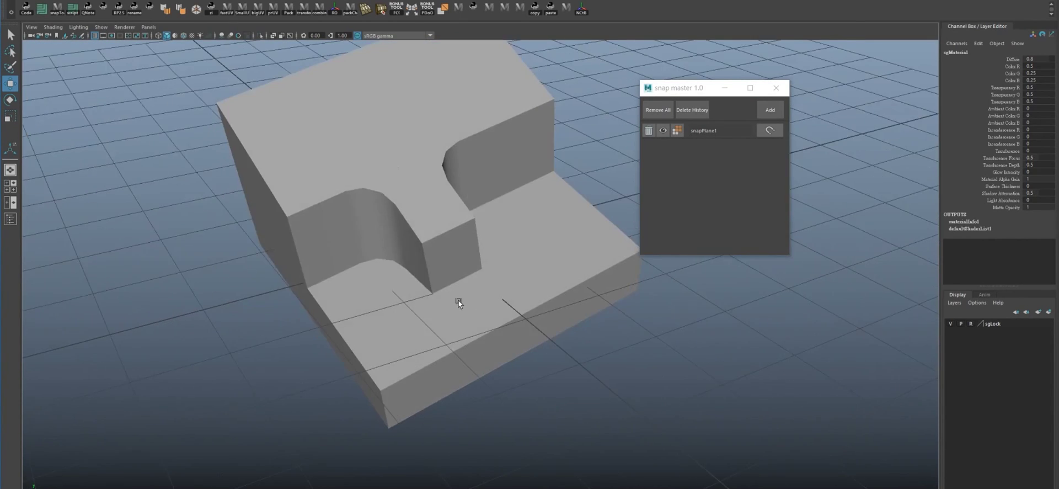
{"action": "scroll", "coordinate": [458, 301], "scroll_direction": "up", "scroll_amount": 3}
Select the block's floor face and turn on snapping to snapPlane1
{"action": "left_click", "coordinate": [491, 282]}
{"action": "right_click_drag", "start_coordinate": [496, 312], "coordinate": [448, 284], "text": "shift"}
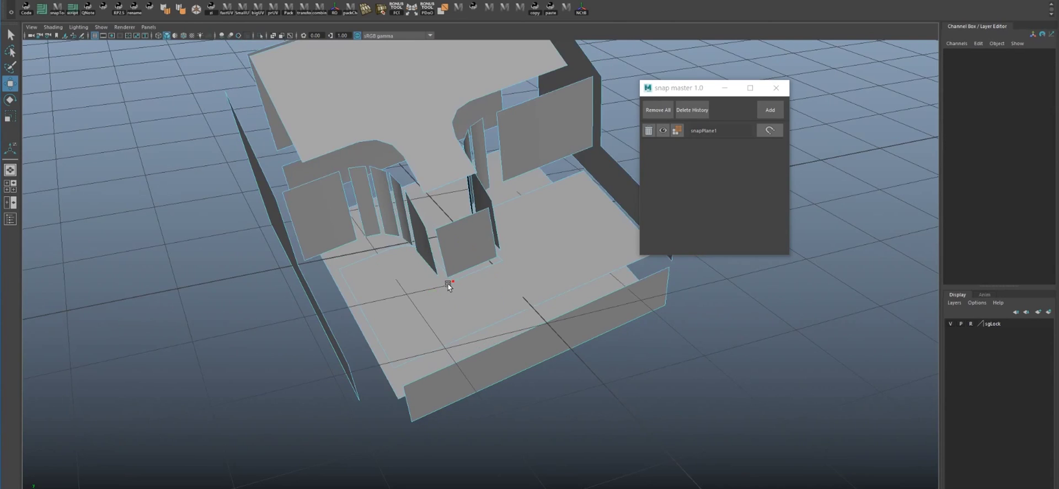
{"action": "left_click", "coordinate": [459, 299]}
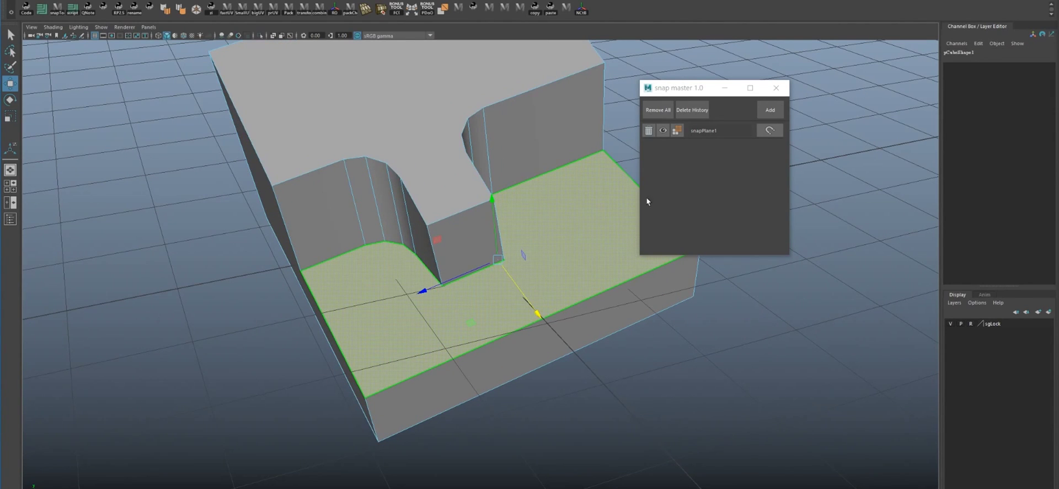
{"action": "left_click", "coordinate": [771, 132]}
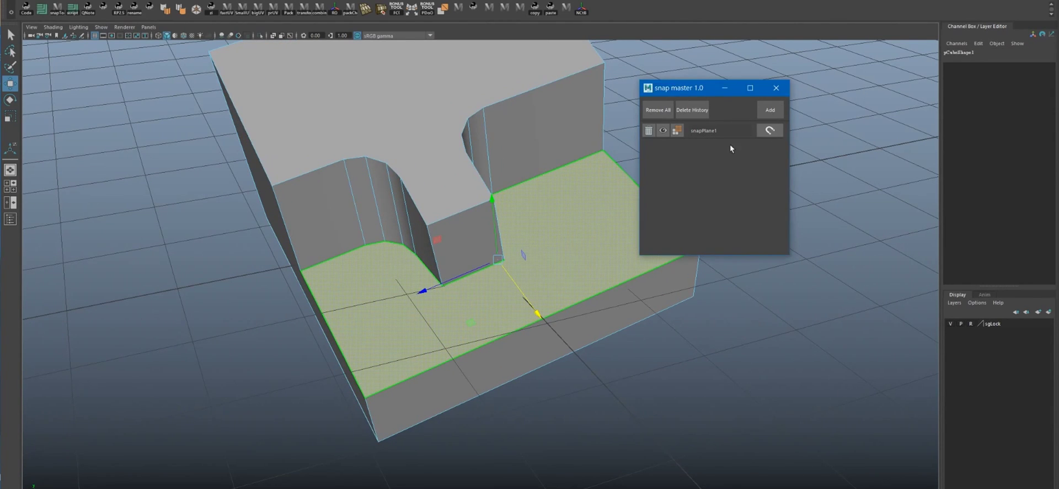
Rotate the small inner wall face of the block to a new angle
{"action": "left_click", "coordinate": [462, 244]}
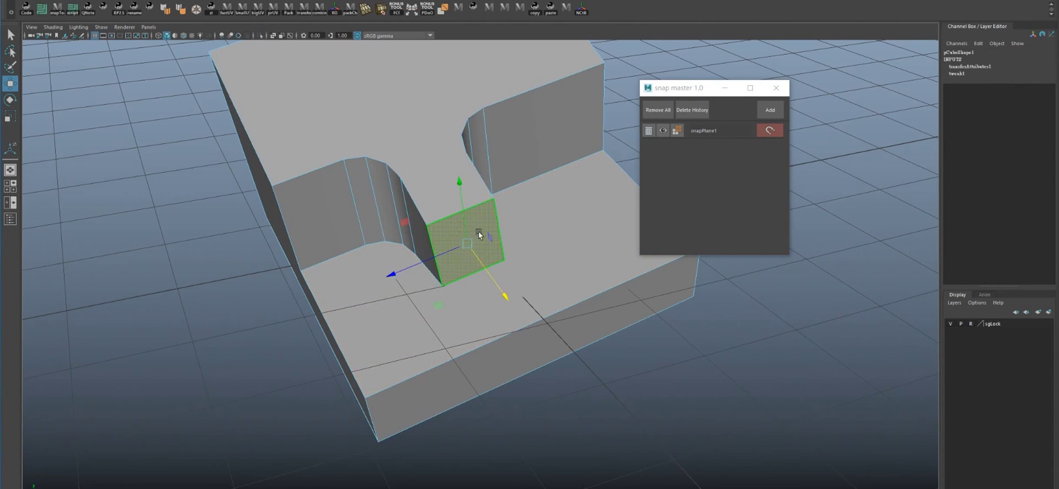
{"action": "left_click", "coordinate": [10, 100]}
{"action": "scroll", "coordinate": [520, 273], "scroll_direction": "up", "scroll_amount": 3}
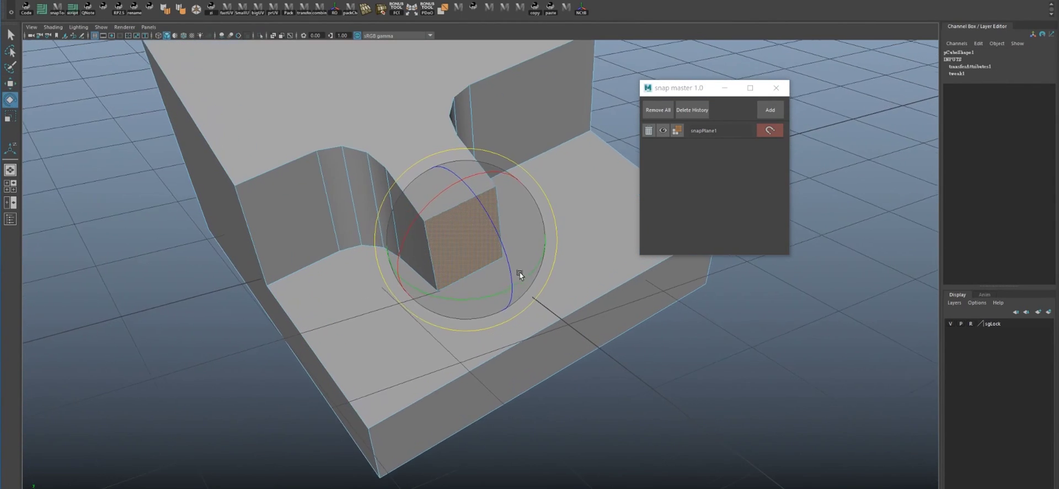
{"action": "left_click", "coordinate": [492, 249]}
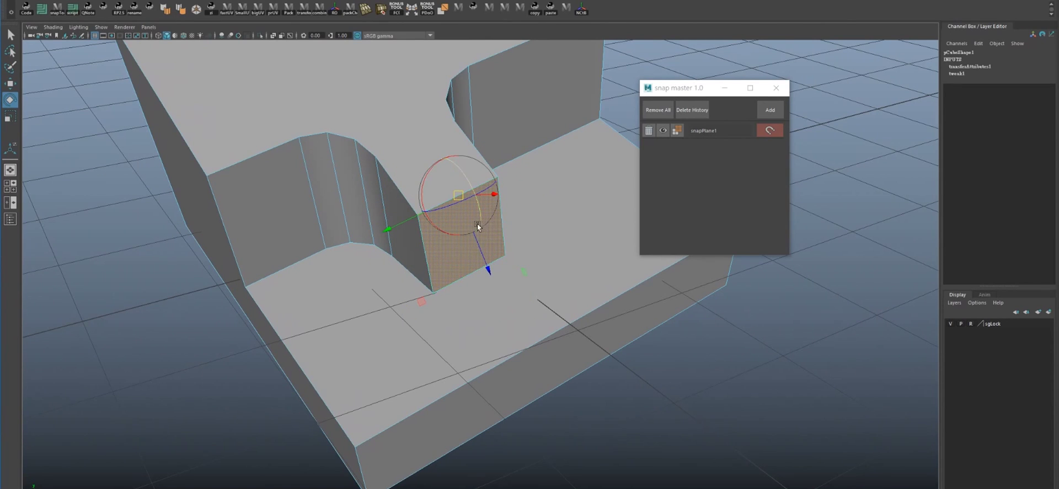
{"action": "mouse_move", "coordinate": [485, 223]}
{"action": "left_mouse_down", "text": "alt"}
{"action": "mouse_move", "coordinate": [533, 208]}
{"action": "mouse_move", "coordinate": [448, 204]}
{"action": "mouse_move", "coordinate": [448, 190]}
{"action": "mouse_move", "coordinate": [419, 231]}
{"action": "mouse_move", "coordinate": [483, 229]}
{"action": "mouse_move", "coordinate": [466, 234]}
{"action": "mouse_move", "coordinate": [471, 258]}
{"action": "mouse_move", "coordinate": [352, 229]}
{"action": "mouse_move", "coordinate": [373, 290]}
{"action": "mouse_move", "coordinate": [475, 277]}
{"action": "left_mouse_up", "text": "alt"}
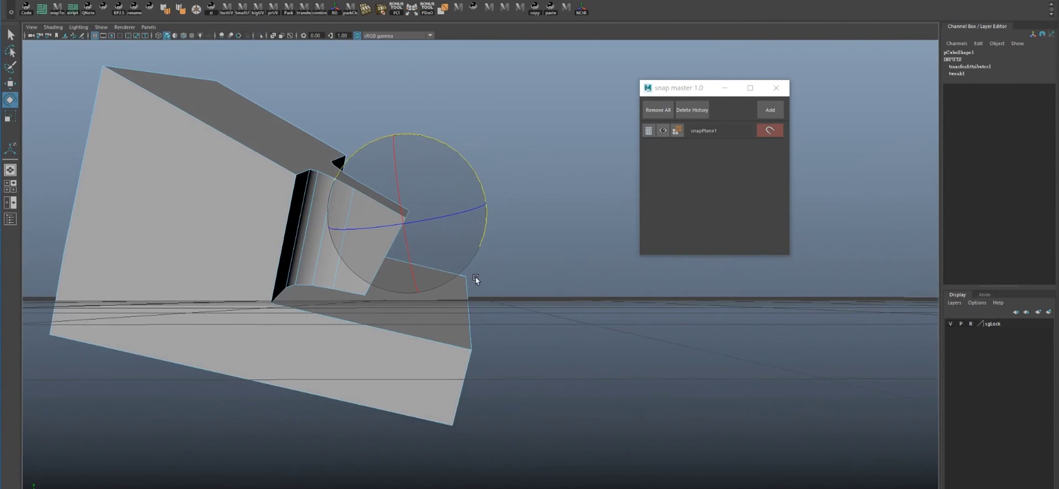
{"action": "left_click_drag", "start_coordinate": [468, 177], "coordinate": [416, 166]}
{"action": "mouse_move", "coordinate": [476, 176]}
{"action": "left_mouse_down", "text": "alt"}
{"action": "mouse_move", "coordinate": [383, 189]}
{"action": "mouse_move", "coordinate": [393, 203]}
{"action": "mouse_move", "coordinate": [495, 209]}
{"action": "mouse_move", "coordinate": [408, 248]}
{"action": "mouse_move", "coordinate": [427, 180]}
{"action": "mouse_move", "coordinate": [491, 180]}
{"action": "mouse_move", "coordinate": [501, 223]}
{"action": "mouse_move", "coordinate": [439, 246]}
{"action": "mouse_move", "coordinate": [438, 295]}
{"action": "left_mouse_up", "text": "alt"}
With the Move tool active, add the block's top face as snapPlane2
{"action": "key", "text": "w"}
{"action": "left_click", "coordinate": [427, 181]}
{"action": "left_click", "coordinate": [768, 117]}
{"action": "left_click", "coordinate": [474, 240]}
Make snapPlane2 the active snapping target and select the inner face
{"action": "left_click", "coordinate": [464, 267]}
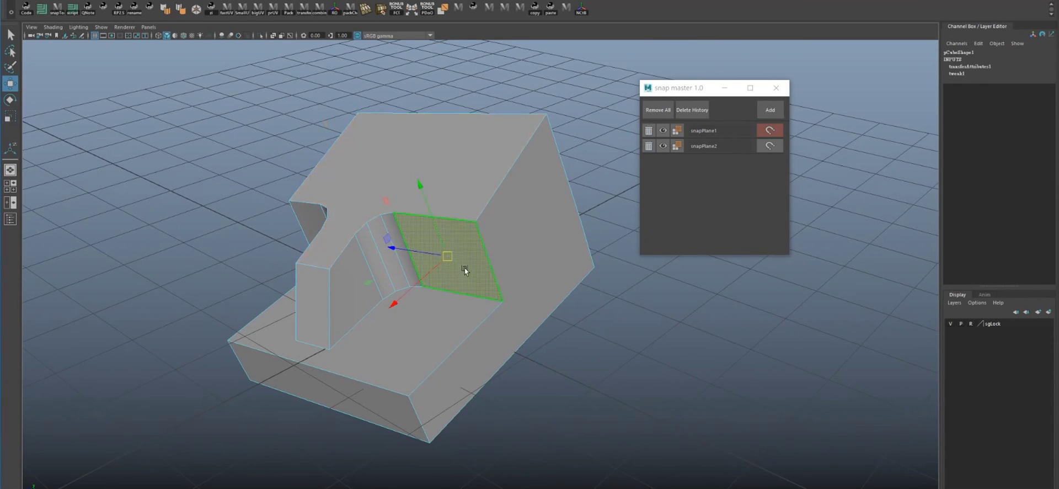
{"action": "mouse_move", "coordinate": [464, 267]}
{"action": "left_mouse_down", "text": "alt"}
{"action": "mouse_move", "coordinate": [421, 257]}
{"action": "mouse_move", "coordinate": [493, 236]}
{"action": "mouse_move", "coordinate": [512, 246]}
{"action": "mouse_move", "coordinate": [469, 246]}
{"action": "mouse_move", "coordinate": [392, 203]}
{"action": "left_mouse_up", "text": "alt"}
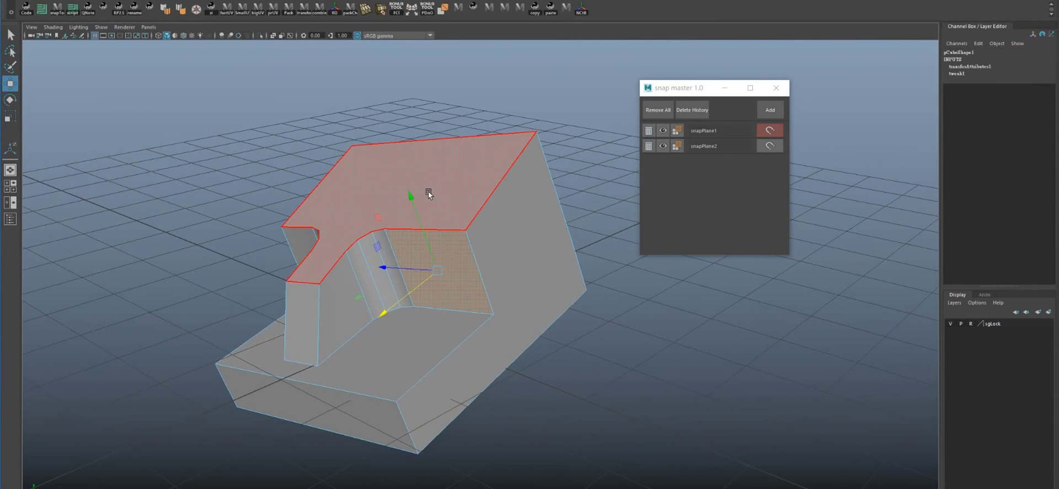
{"action": "left_click", "coordinate": [464, 184]}
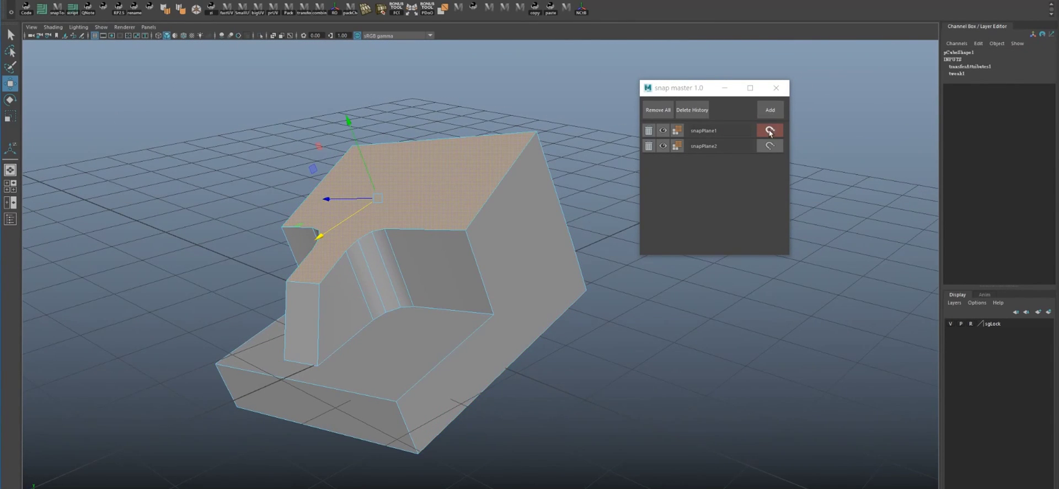
{"action": "left_click", "coordinate": [770, 147]}
{"action": "mouse_move", "coordinate": [617, 183]}
{"action": "left_mouse_down", "text": "alt"}
{"action": "mouse_move", "coordinate": [497, 217]}
{"action": "mouse_move", "coordinate": [428, 280]}
{"action": "mouse_move", "coordinate": [426, 270]}
{"action": "left_mouse_up", "text": "alt"}
{"action": "left_click", "coordinate": [432, 272]}
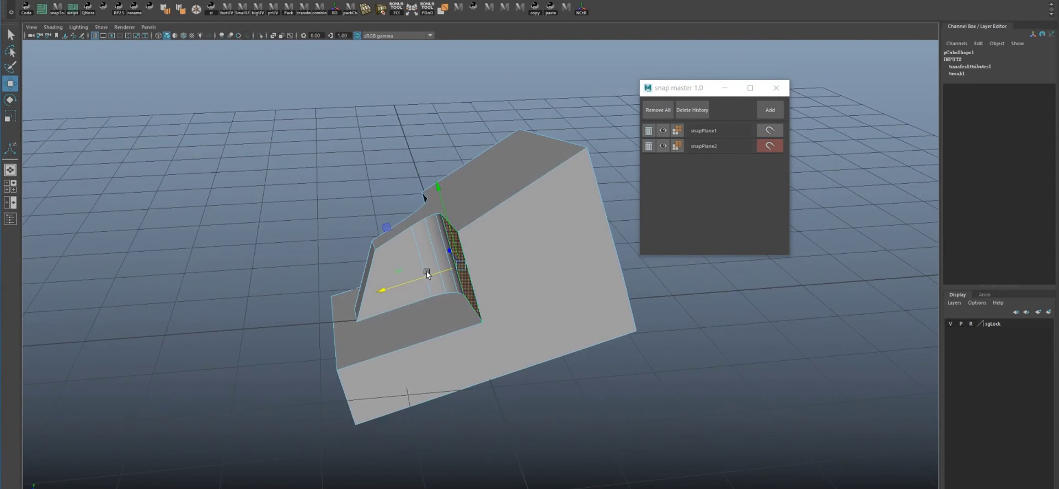
Select the pocket face and delete the strip edge
{"action": "mouse_move", "coordinate": [520, 242]}
{"action": "left_mouse_down", "text": "alt"}
{"action": "mouse_move", "coordinate": [524, 224]}
{"action": "mouse_move", "coordinate": [502, 221]}
{"action": "mouse_move", "coordinate": [540, 237]}
{"action": "mouse_move", "coordinate": [524, 266]}
{"action": "mouse_move", "coordinate": [495, 220]}
{"action": "mouse_move", "coordinate": [544, 216]}
{"action": "mouse_move", "coordinate": [455, 262]}
{"action": "mouse_move", "coordinate": [445, 256]}
{"action": "mouse_move", "coordinate": [458, 310]}
{"action": "left_mouse_up", "text": "alt"}
{"action": "left_click", "coordinate": [431, 284]}
{"action": "mouse_move", "coordinate": [417, 272]}
{"action": "left_mouse_down", "text": "alt"}
{"action": "mouse_move", "coordinate": [485, 244]}
{"action": "mouse_move", "coordinate": [473, 260]}
{"action": "left_mouse_up", "text": "alt"}
{"action": "left_click", "coordinate": [479, 250]}
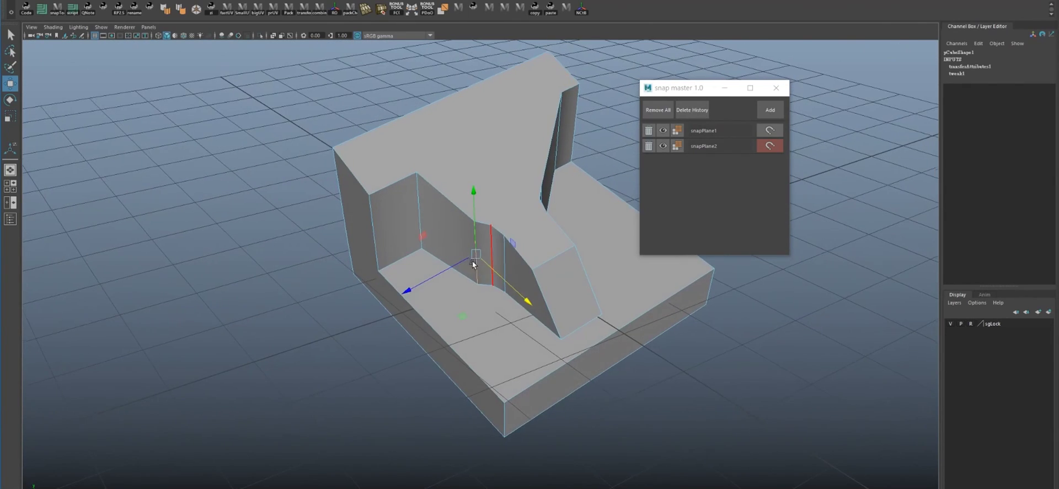
{"action": "key", "text": "Delete"}
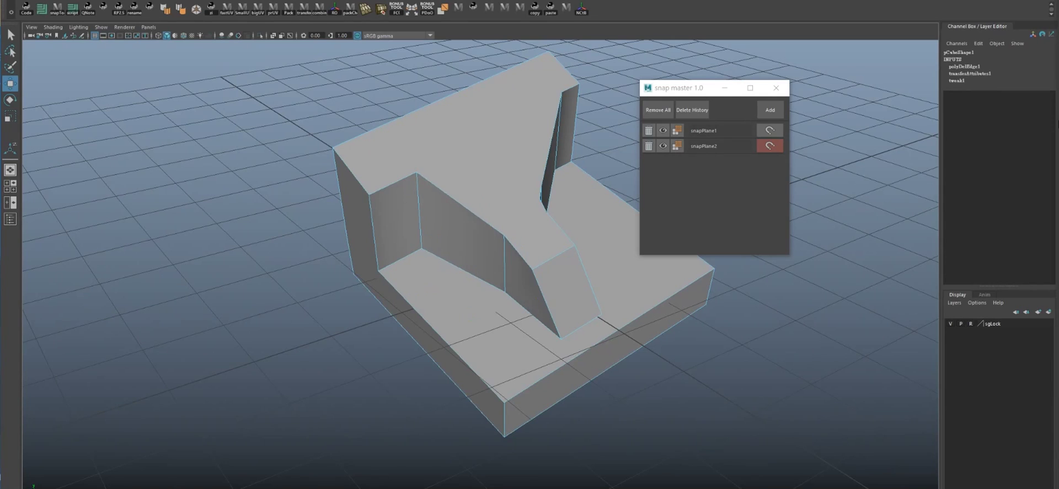
Select the inner pocket edges and toggle snapping to snapPlane2 on the top face
{"action": "left_click_drag", "start_coordinate": [460, 232], "coordinate": [538, 257], "text": "alt"}
{"action": "left_click", "coordinate": [512, 243]}
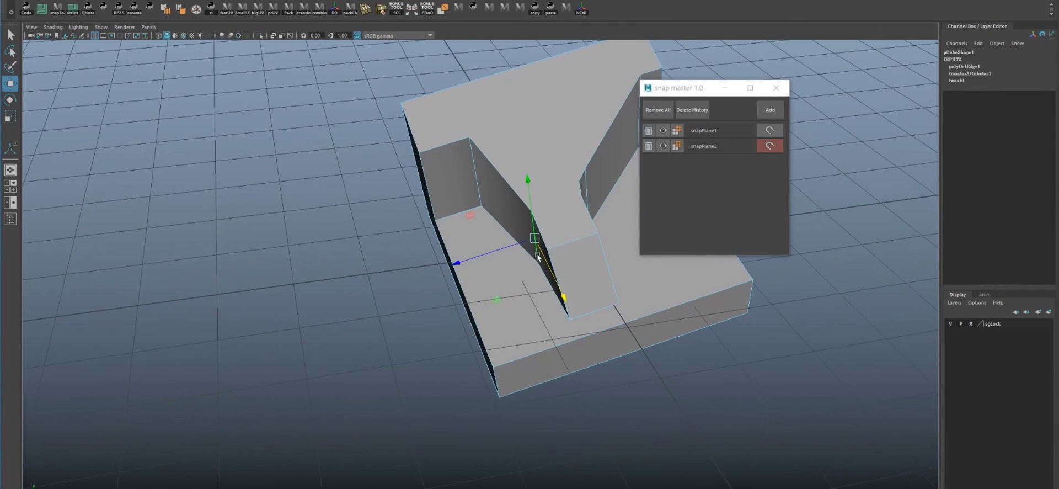
{"action": "left_click", "coordinate": [514, 206]}
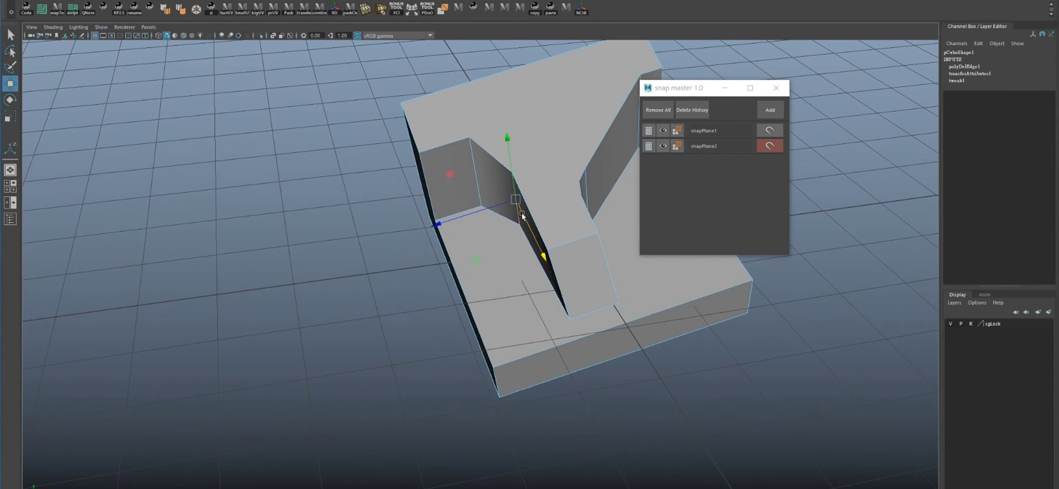
{"action": "mouse_move", "coordinate": [515, 206]}
{"action": "left_mouse_down", "text": "alt"}
{"action": "mouse_move", "coordinate": [449, 229]}
{"action": "mouse_move", "coordinate": [411, 222]}
{"action": "mouse_move", "coordinate": [475, 200]}
{"action": "mouse_move", "coordinate": [521, 203]}
{"action": "mouse_move", "coordinate": [428, 244]}
{"action": "mouse_move", "coordinate": [415, 200]}
{"action": "mouse_move", "coordinate": [459, 221]}
{"action": "left_mouse_up", "text": "alt"}
{"action": "left_click", "coordinate": [408, 203]}
{"action": "left_click", "coordinate": [766, 148]}
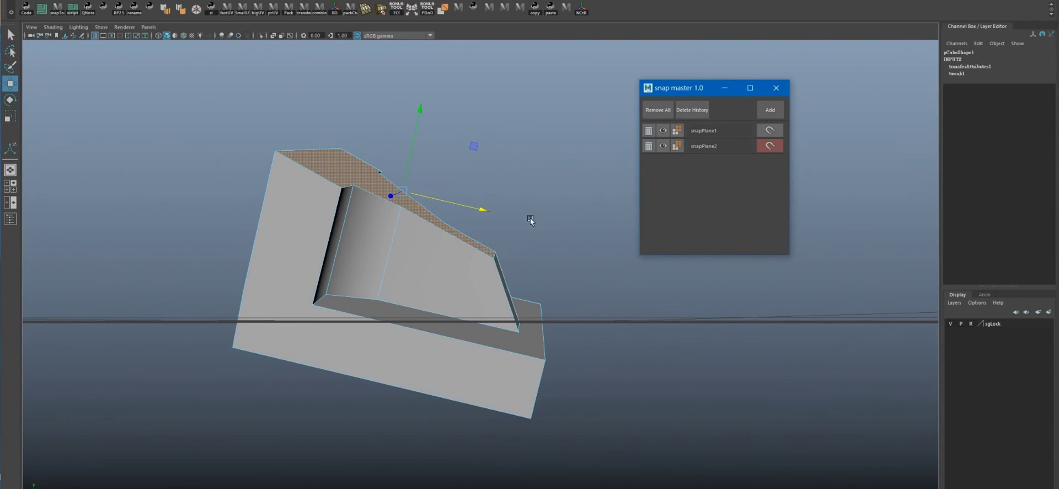
{"action": "mouse_move", "coordinate": [531, 218]}
{"action": "left_mouse_down", "text": "alt"}
{"action": "mouse_move", "coordinate": [379, 229]}
{"action": "mouse_move", "coordinate": [422, 213]}
{"action": "mouse_move", "coordinate": [457, 227]}
{"action": "mouse_move", "coordinate": [494, 270]}
{"action": "mouse_move", "coordinate": [508, 255]}
{"action": "mouse_move", "coordinate": [468, 217]}
{"action": "mouse_move", "coordinate": [476, 243]}
{"action": "mouse_move", "coordinate": [448, 190]}
{"action": "left_mouse_up", "text": "alt"}
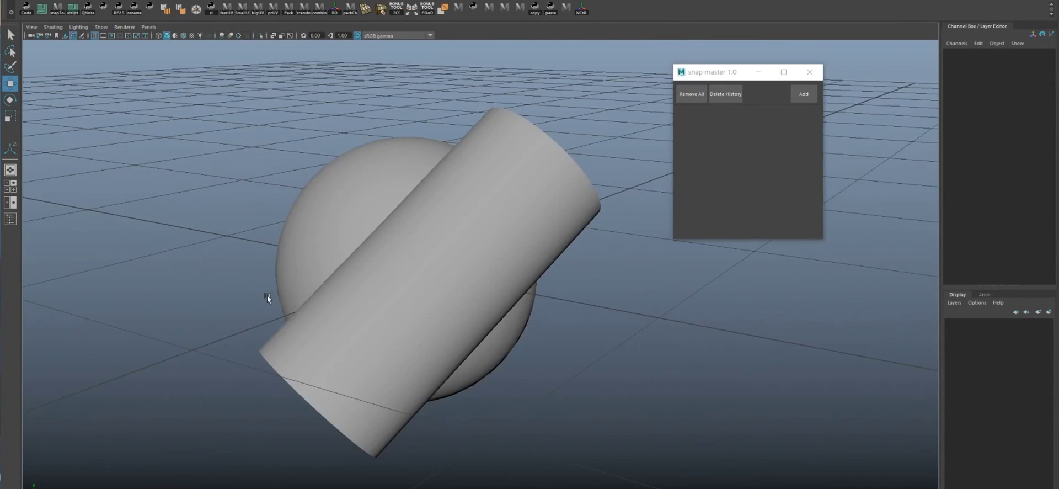
Duplicate the cylinder in place and add the sphere and cylinder as snap targets
{"action": "mouse_move", "coordinate": [267, 298]}
{"action": "left_mouse_down", "text": "alt"}
{"action": "mouse_move", "coordinate": [296, 271]}
{"action": "mouse_move", "coordinate": [485, 193]}
{"action": "left_mouse_up", "text": "alt"}
{"action": "left_click", "coordinate": [296, 272]}
{"action": "left_click", "coordinate": [491, 191]}
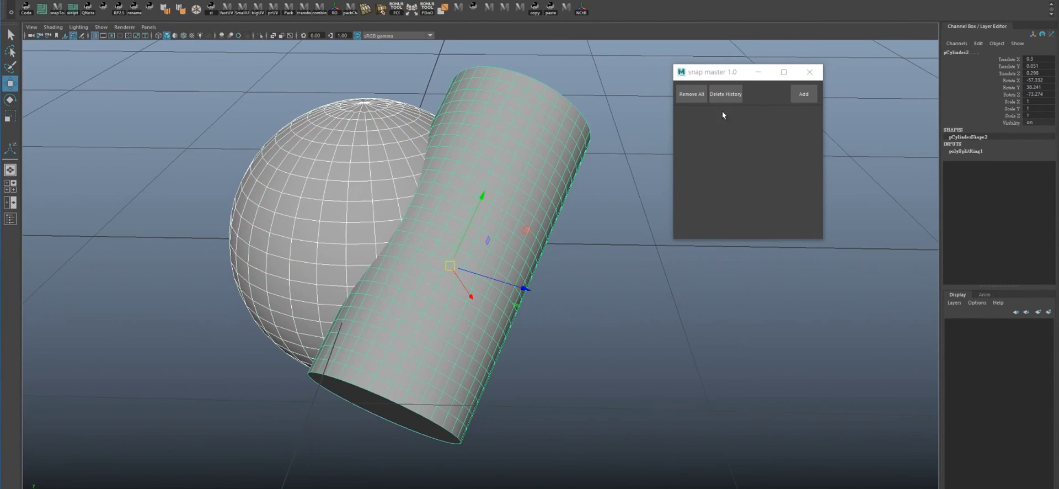
{"action": "key", "text": "ctrl+d"}
{"action": "left_click", "coordinate": [804, 93]}
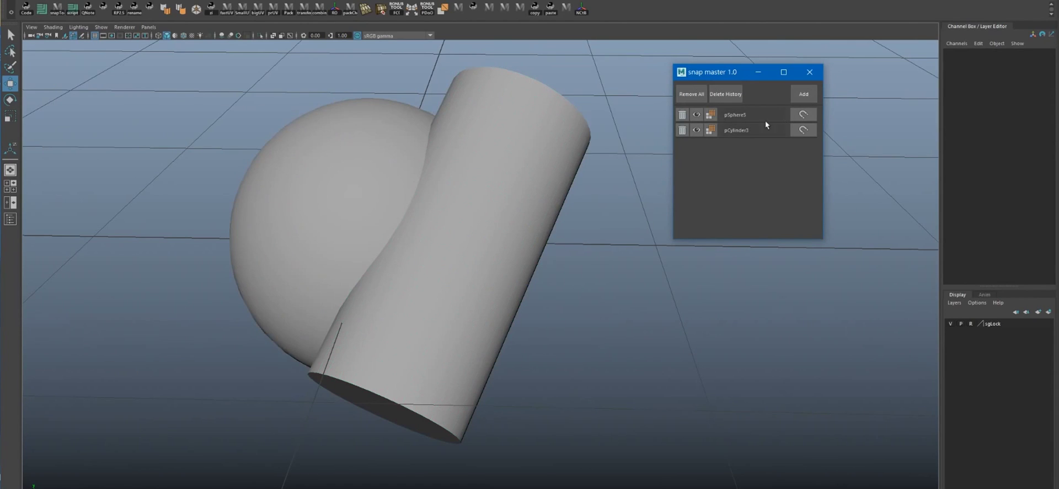
{"action": "mouse_move", "coordinate": [651, 182]}
{"action": "left_mouse_down", "text": "alt"}
{"action": "mouse_move", "coordinate": [588, 226]}
{"action": "mouse_move", "coordinate": [534, 214]}
{"action": "left_mouse_up", "text": "alt"}
Boolean-cut the cylinder out of the sphere
{"action": "left_click", "coordinate": [353, 198]}
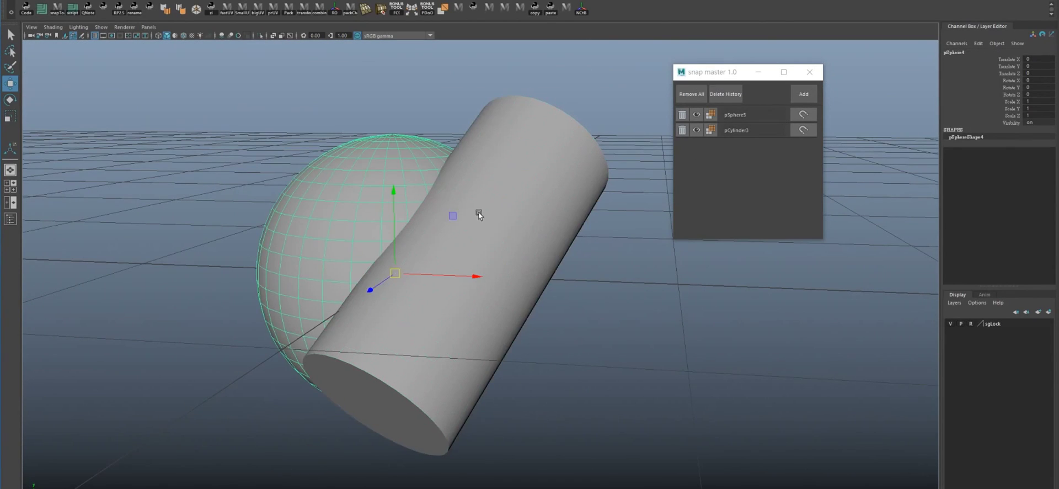
{"action": "left_click", "coordinate": [478, 212], "text": "shift"}
{"action": "left_click", "coordinate": [149, 7]}
{"action": "left_click", "coordinate": [188, 77]}
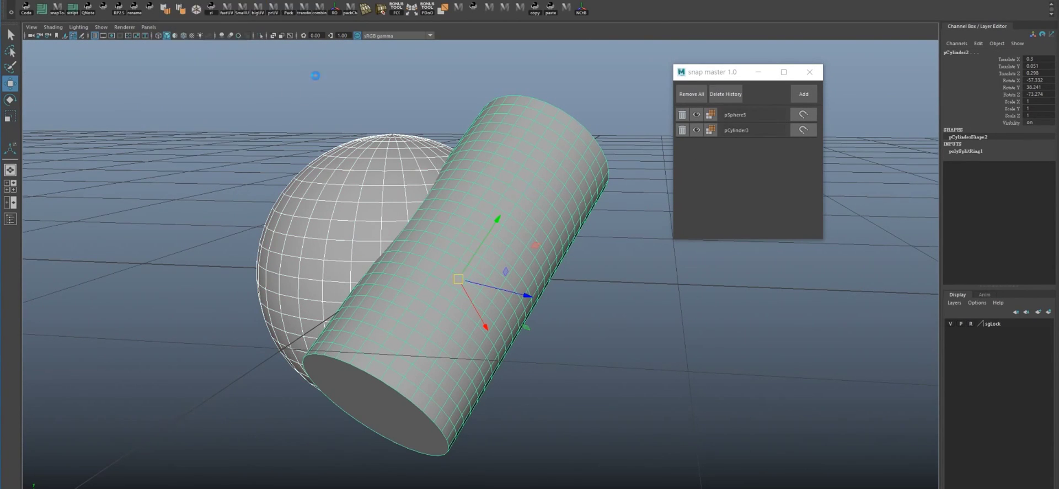
{"action": "mouse_move", "coordinate": [492, 219]}
{"action": "left_mouse_down", "text": "alt"}
{"action": "mouse_move", "coordinate": [469, 217]}
{"action": "mouse_move", "coordinate": [542, 213]}
{"action": "mouse_move", "coordinate": [525, 195]}
{"action": "mouse_move", "coordinate": [511, 231]}
{"action": "mouse_move", "coordinate": [518, 203]}
{"action": "mouse_move", "coordinate": [539, 196]}
{"action": "mouse_move", "coordinate": [520, 145]}
{"action": "left_mouse_up", "text": "alt"}
Delete the cut sphere's history and check the duplicate cylinder crossing it before hiding it
{"action": "left_click", "coordinate": [518, 203]}
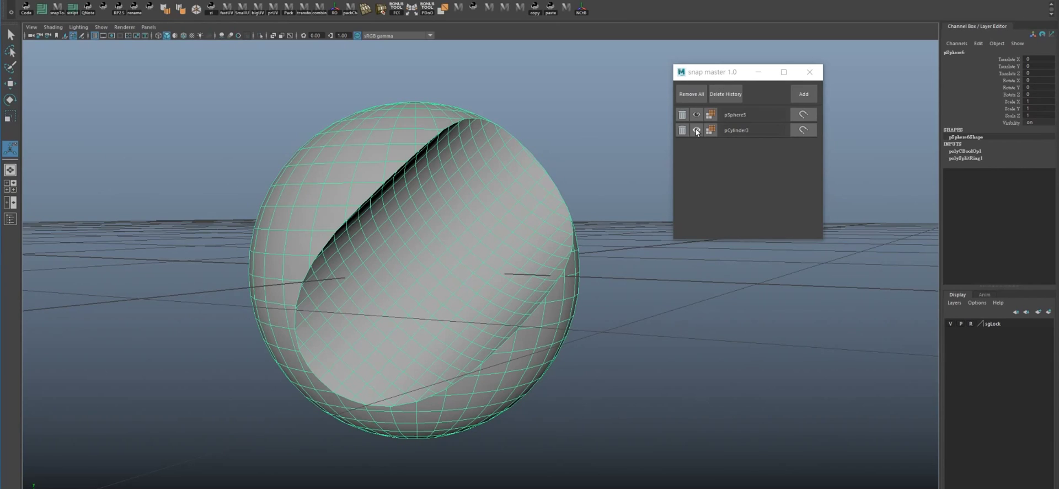
{"action": "key", "text": "alt+shift+d"}
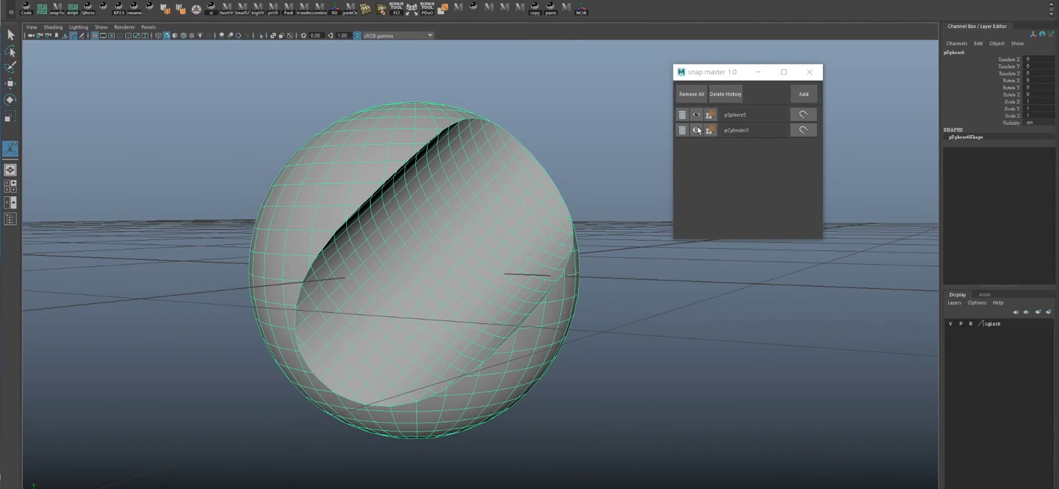
{"action": "left_click", "coordinate": [697, 130]}
{"action": "left_click_drag", "start_coordinate": [449, 184], "coordinate": [524, 182], "text": "alt"}
{"action": "left_click", "coordinate": [696, 116]}
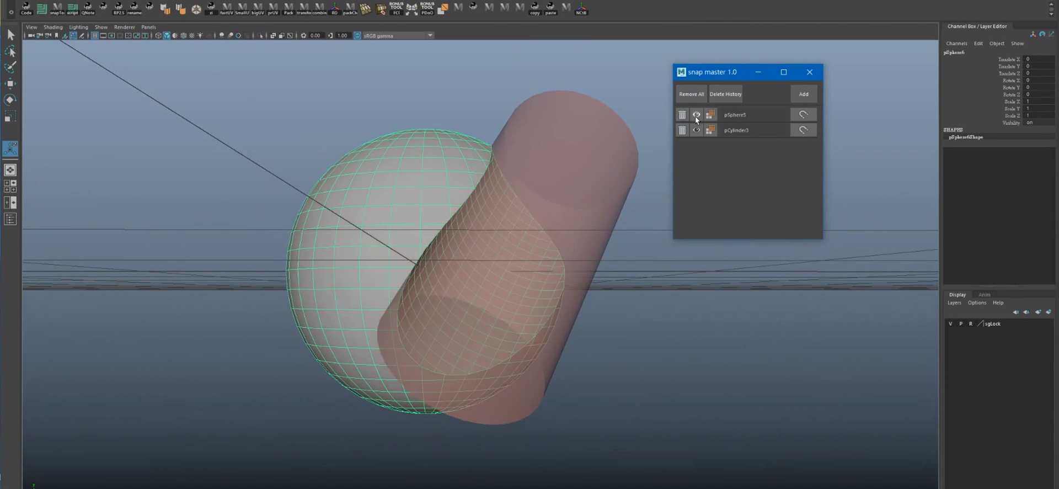
{"action": "left_click_drag", "start_coordinate": [600, 153], "coordinate": [572, 156], "text": "alt"}
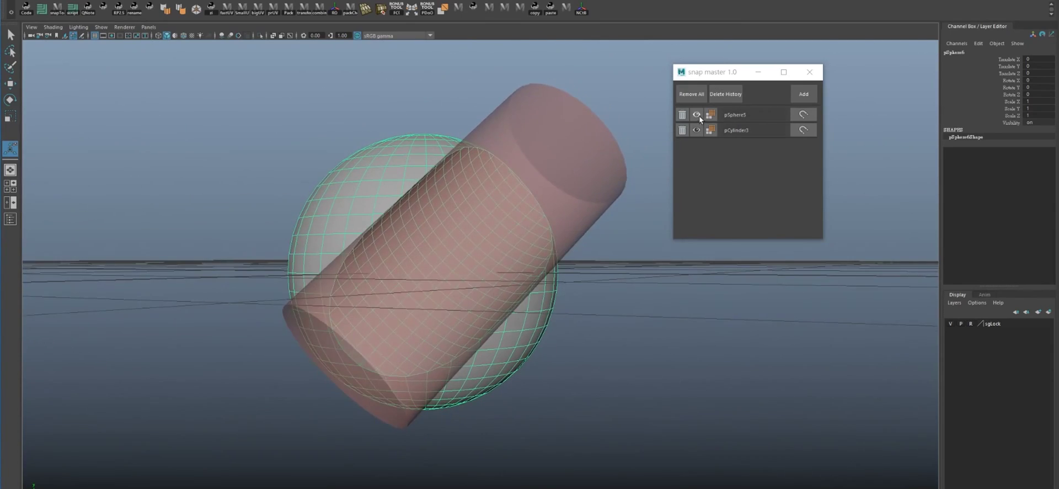
{"action": "left_click", "coordinate": [696, 114]}
Move the Snap Master window off the sphere and frame the cut sphere
{"action": "left_click_drag", "start_coordinate": [635, 138], "coordinate": [561, 166], "text": "alt"}
{"action": "scroll", "coordinate": [544, 219], "scroll_direction": "up", "scroll_amount": 5}
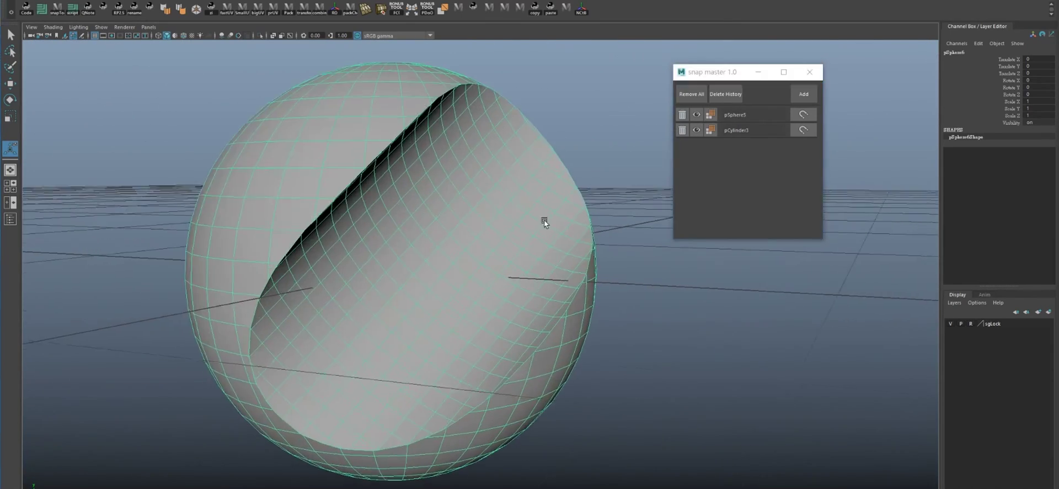
{"action": "left_click_drag", "start_coordinate": [544, 219], "coordinate": [481, 201], "text": "alt"}
{"action": "left_click_drag", "start_coordinate": [725, 72], "coordinate": [878, 46]}
{"action": "mouse_move", "coordinate": [596, 143]}
{"action": "left_mouse_down", "text": "alt"}
{"action": "mouse_move", "coordinate": [515, 168]}
{"action": "mouse_move", "coordinate": [495, 118]}
{"action": "mouse_move", "coordinate": [539, 138]}
{"action": "left_mouse_up", "text": "alt"}
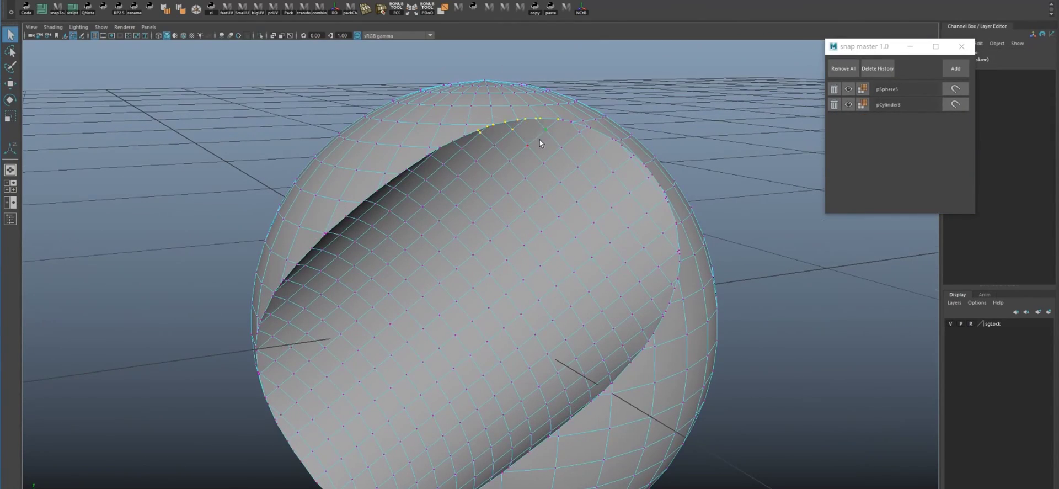
Tumble around the cut sphere to check the whole selected border, then bring up Edit Mesh
{"action": "scroll", "coordinate": [515, 199], "scroll_direction": "up", "scroll_amount": 5}
{"action": "scroll", "coordinate": [513, 175], "scroll_direction": "up", "scroll_amount": 3}
{"action": "scroll", "coordinate": [496, 179], "scroll_direction": "down", "scroll_amount": 6}
{"action": "mouse_move", "coordinate": [494, 178]}
{"action": "left_mouse_down", "text": "alt"}
{"action": "mouse_move", "coordinate": [511, 220]}
{"action": "mouse_move", "coordinate": [508, 173]}
{"action": "mouse_move", "coordinate": [483, 112]}
{"action": "left_mouse_up", "text": "alt"}
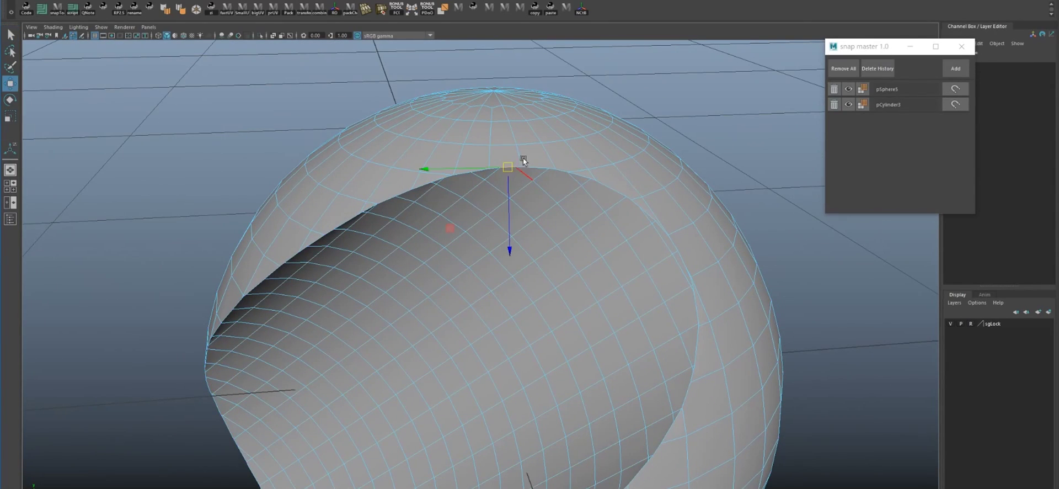
{"action": "mouse_move", "coordinate": [584, 149]}
{"action": "left_mouse_down", "text": "alt"}
{"action": "mouse_move", "coordinate": [567, 157]}
{"action": "mouse_move", "coordinate": [560, 204]}
{"action": "mouse_move", "coordinate": [530, 199]}
{"action": "left_mouse_up", "text": "alt"}
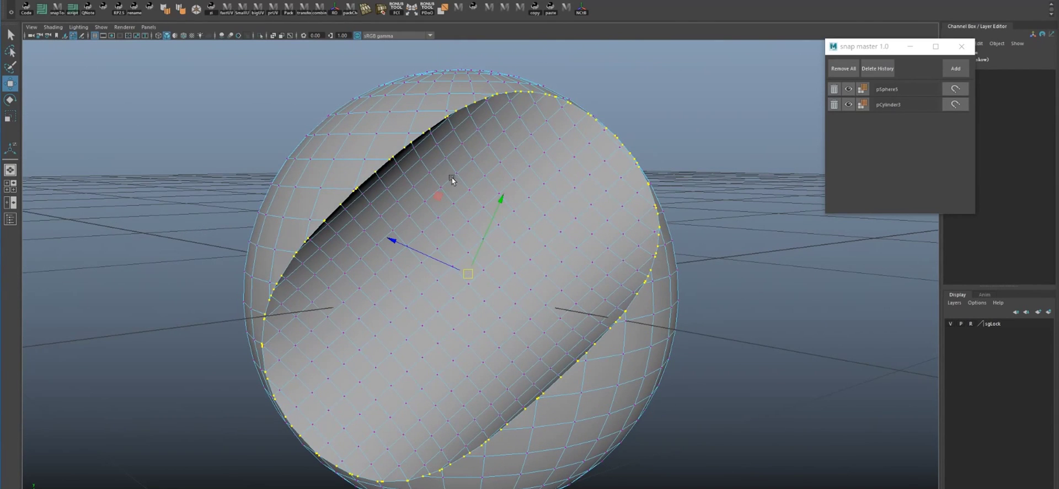
{"action": "mouse_move", "coordinate": [451, 179]}
{"action": "left_mouse_down", "text": "alt"}
{"action": "mouse_move", "coordinate": [428, 165]}
{"action": "mouse_move", "coordinate": [412, 187]}
{"action": "mouse_move", "coordinate": [444, 196]}
{"action": "left_mouse_up", "text": "alt"}
{"action": "left_click", "coordinate": [165, 9]}
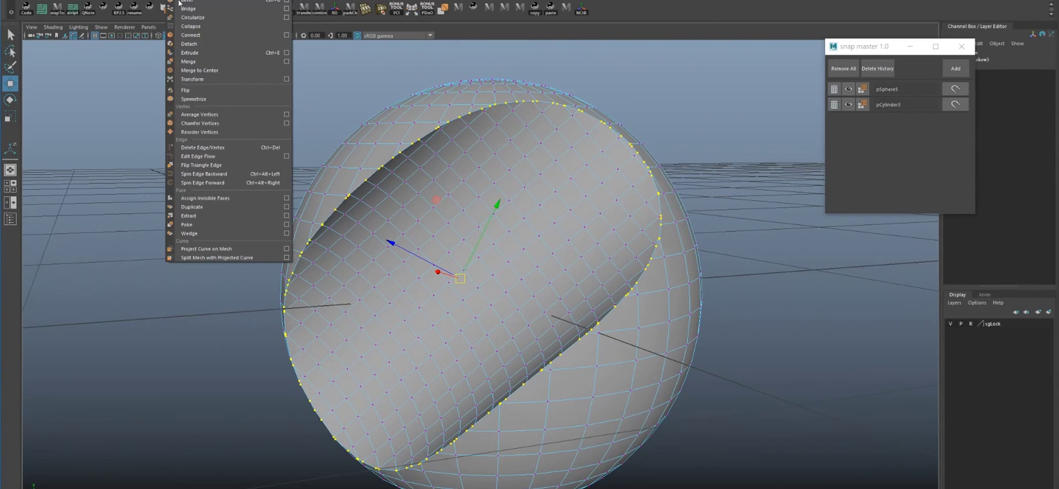
Merge the cut's border vertices with a 0.5479 threshold
{"action": "left_click", "coordinate": [287, 61]}
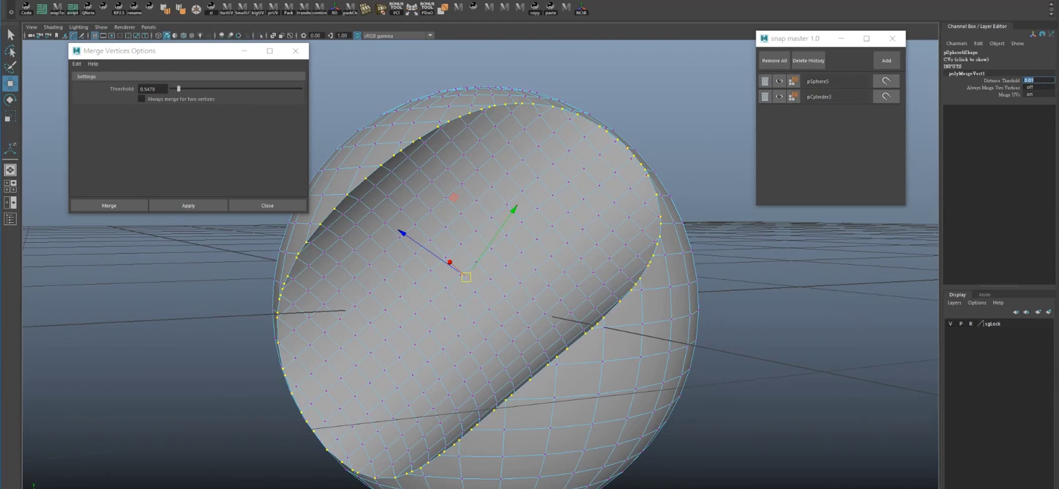
{"action": "left_click_drag", "start_coordinate": [521, 224], "coordinate": [603, 213], "text": "alt"}
{"action": "key", "text": "F8"}
Select the sphere's cut faces and make pCylinder3 the active snap reference
{"action": "left_click", "coordinate": [601, 214]}
{"action": "right_click_drag", "start_coordinate": [597, 202], "coordinate": [548, 256]}
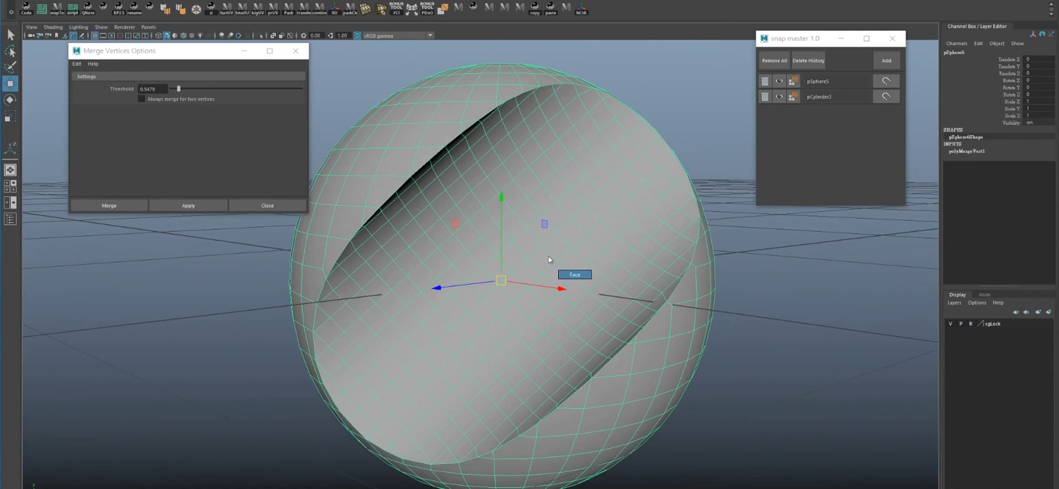
{"action": "double_click", "coordinate": [527, 242]}
{"action": "mouse_move", "coordinate": [539, 252]}
{"action": "left_mouse_down", "text": "alt"}
{"action": "mouse_move", "coordinate": [557, 251]}
{"action": "mouse_move", "coordinate": [559, 301]}
{"action": "left_mouse_up", "text": "alt"}
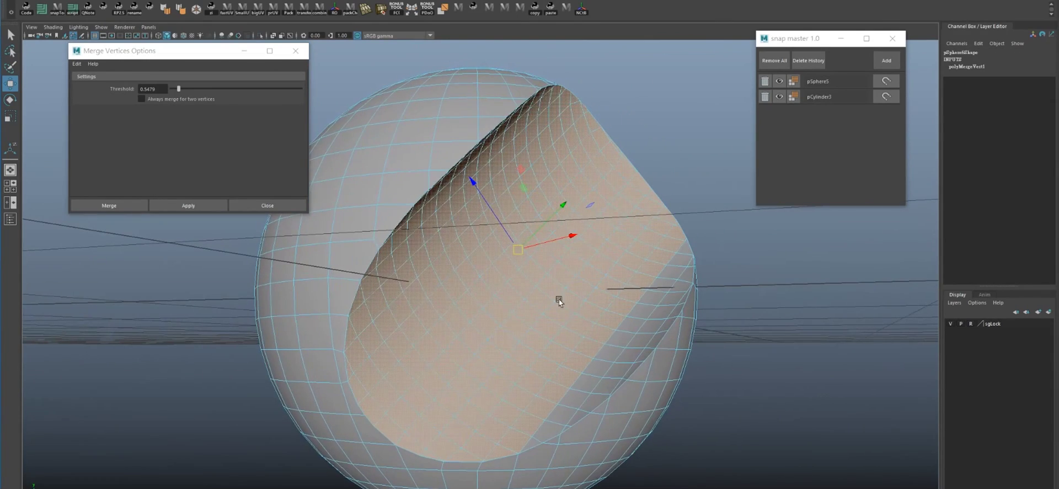
{"action": "mouse_move", "coordinate": [610, 355]}
{"action": "left_mouse_down", "text": "alt"}
{"action": "mouse_move", "coordinate": [610, 305]}
{"action": "mouse_move", "coordinate": [567, 230]}
{"action": "left_mouse_up", "text": "alt"}
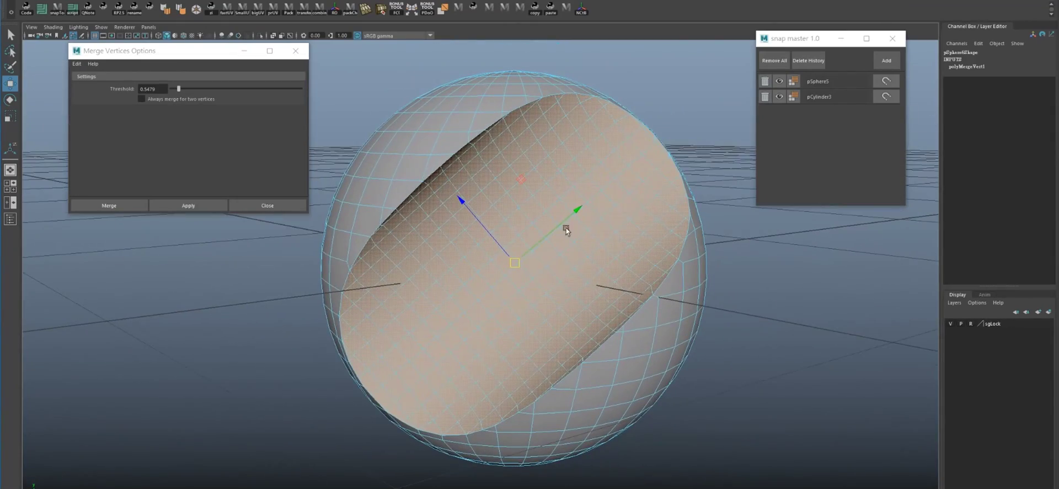
{"action": "left_click", "coordinate": [885, 97]}
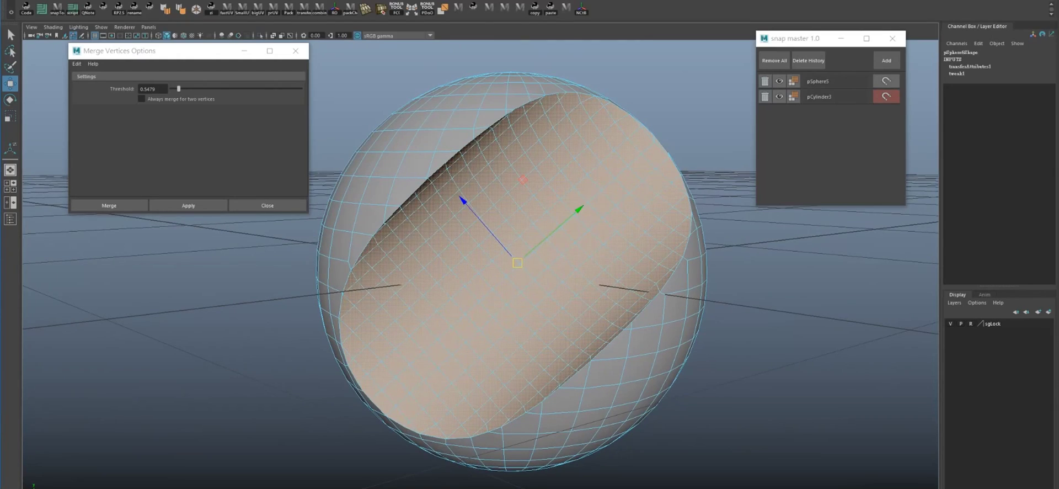
Extrude the selected cut faces and scale them into the groove
{"action": "key", "text": "ctrl+e"}
{"action": "key", "text": "r"}
{"action": "mouse_move", "coordinate": [524, 255]}
{"action": "left_mouse_down"}
{"action": "mouse_move", "coordinate": [508, 260]}
{"action": "mouse_move", "coordinate": [598, 231]}
{"action": "left_mouse_up"}
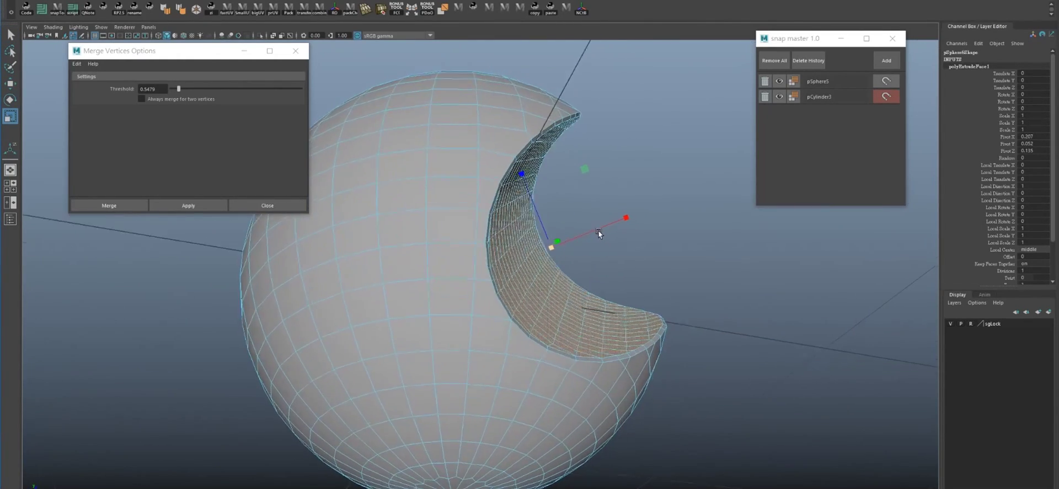
{"action": "left_click", "coordinate": [774, 126]}
{"action": "mouse_move", "coordinate": [626, 167]}
{"action": "left_mouse_down", "text": "alt"}
{"action": "mouse_move", "coordinate": [604, 177]}
{"action": "mouse_move", "coordinate": [332, 100]}
{"action": "mouse_move", "coordinate": [458, 154]}
{"action": "mouse_move", "coordinate": [454, 163]}
{"action": "mouse_move", "coordinate": [498, 167]}
{"action": "mouse_move", "coordinate": [483, 143]}
{"action": "mouse_move", "coordinate": [490, 152]}
{"action": "mouse_move", "coordinate": [471, 159]}
{"action": "mouse_move", "coordinate": [495, 163]}
{"action": "mouse_move", "coordinate": [486, 155]}
{"action": "mouse_move", "coordinate": [550, 187]}
{"action": "mouse_move", "coordinate": [530, 171]}
{"action": "mouse_move", "coordinate": [550, 215]}
{"action": "mouse_move", "coordinate": [487, 178]}
{"action": "mouse_move", "coordinate": [506, 170]}
{"action": "mouse_move", "coordinate": [465, 177]}
{"action": "left_mouse_up", "text": "alt"}
Select the sphere again and pick a vertex next to the groove border
{"action": "key", "text": "F8"}
{"action": "left_click", "coordinate": [530, 171]}
{"action": "key", "text": "w"}
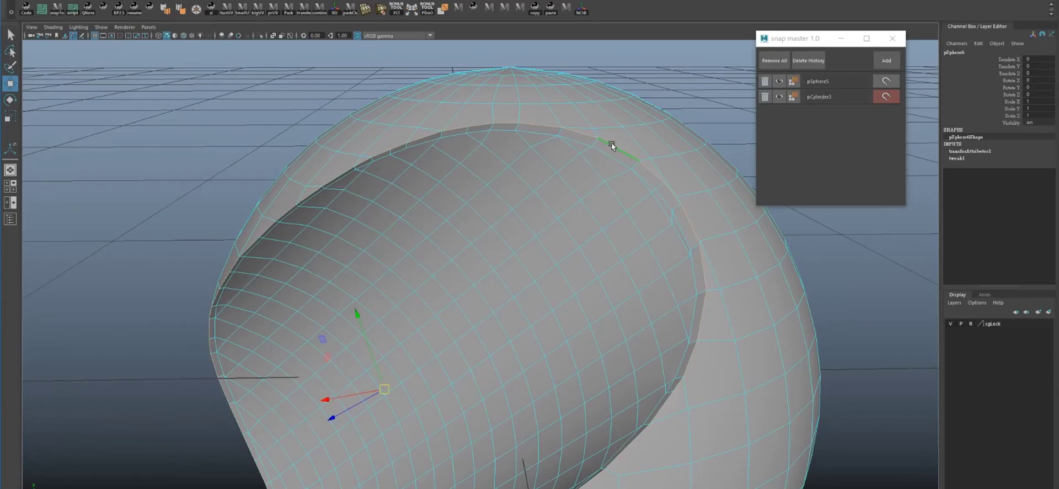
{"action": "mouse_move", "coordinate": [611, 143]}
{"action": "left_mouse_down", "text": "alt"}
{"action": "mouse_move", "coordinate": [550, 190]}
{"action": "mouse_move", "coordinate": [513, 180]}
{"action": "mouse_move", "coordinate": [532, 161]}
{"action": "mouse_move", "coordinate": [461, 135]}
{"action": "left_mouse_up", "text": "alt"}
{"action": "key", "text": "F9"}
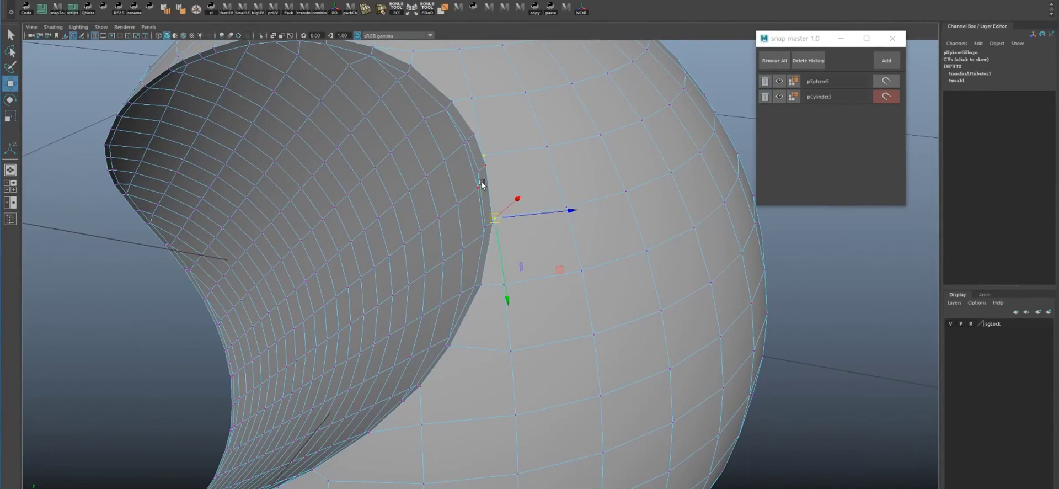
{"action": "key", "text": "w"}
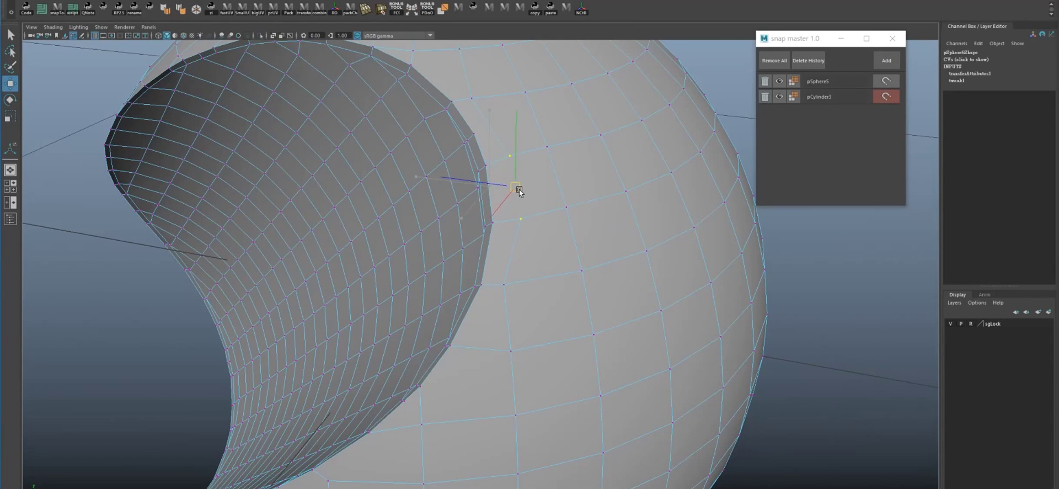
{"action": "mouse_move", "coordinate": [518, 190]}
{"action": "left_mouse_down", "text": "alt"}
{"action": "mouse_move", "coordinate": [535, 173]}
{"action": "mouse_move", "coordinate": [607, 186]}
{"action": "left_mouse_up", "text": "alt"}
{"action": "left_click", "coordinate": [608, 186]}
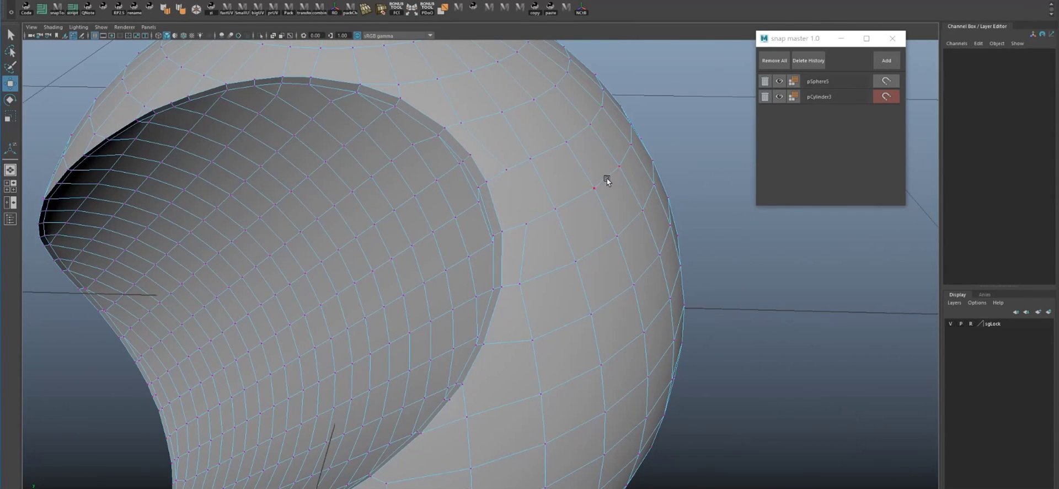
{"action": "left_click", "coordinate": [607, 180]}
{"action": "key", "text": "F8"}
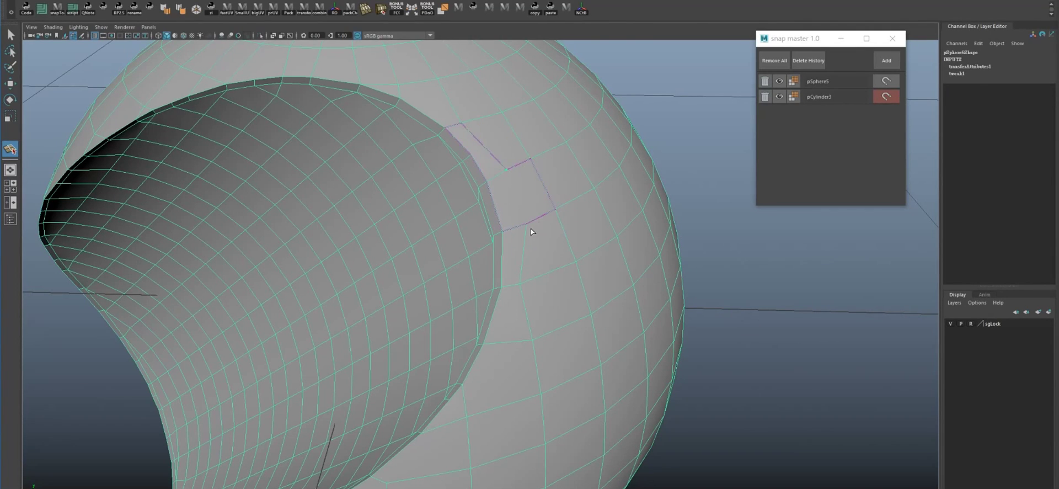
Commit two new edge cuts beside the groove border
{"action": "key", "text": "Return"}
{"action": "mouse_move", "coordinate": [551, 173]}
{"action": "left_mouse_down", "text": "alt"}
{"action": "mouse_move", "coordinate": [557, 160]}
{"action": "mouse_move", "coordinate": [575, 183]}
{"action": "left_mouse_up", "text": "alt"}
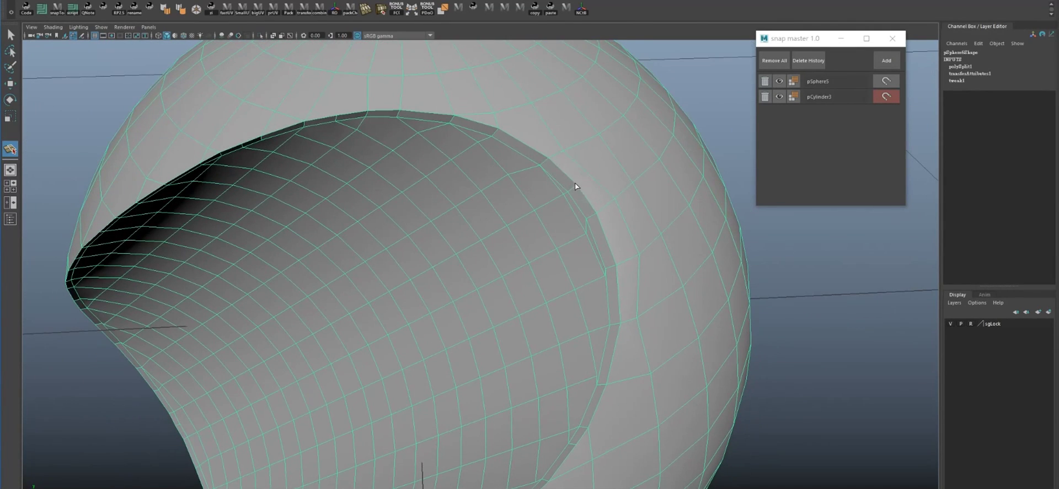
{"action": "key", "text": "Return"}
{"action": "mouse_move", "coordinate": [502, 125]}
{"action": "left_mouse_down", "text": "alt"}
{"action": "mouse_move", "coordinate": [538, 154]}
{"action": "mouse_move", "coordinate": [554, 197]}
{"action": "mouse_move", "coordinate": [539, 174]}
{"action": "mouse_move", "coordinate": [565, 187]}
{"action": "left_mouse_up", "text": "alt"}
With the Move tool, select a face beside the groove and inspect the cut
{"action": "key", "text": "w"}
{"action": "mouse_move", "coordinate": [524, 134]}
{"action": "left_mouse_down", "text": "alt"}
{"action": "mouse_move", "coordinate": [543, 116]}
{"action": "mouse_move", "coordinate": [523, 218]}
{"action": "mouse_move", "coordinate": [501, 228]}
{"action": "mouse_move", "coordinate": [480, 220]}
{"action": "mouse_move", "coordinate": [463, 267]}
{"action": "mouse_move", "coordinate": [420, 262]}
{"action": "mouse_move", "coordinate": [495, 214]}
{"action": "mouse_move", "coordinate": [452, 234]}
{"action": "mouse_move", "coordinate": [568, 181]}
{"action": "left_mouse_up", "text": "alt"}
{"action": "mouse_move", "coordinate": [449, 196]}
{"action": "left_mouse_down", "text": "alt"}
{"action": "mouse_move", "coordinate": [555, 180]}
{"action": "mouse_move", "coordinate": [443, 200]}
{"action": "mouse_move", "coordinate": [573, 234]}
{"action": "left_mouse_up", "text": "alt"}
{"action": "left_click", "coordinate": [567, 184]}
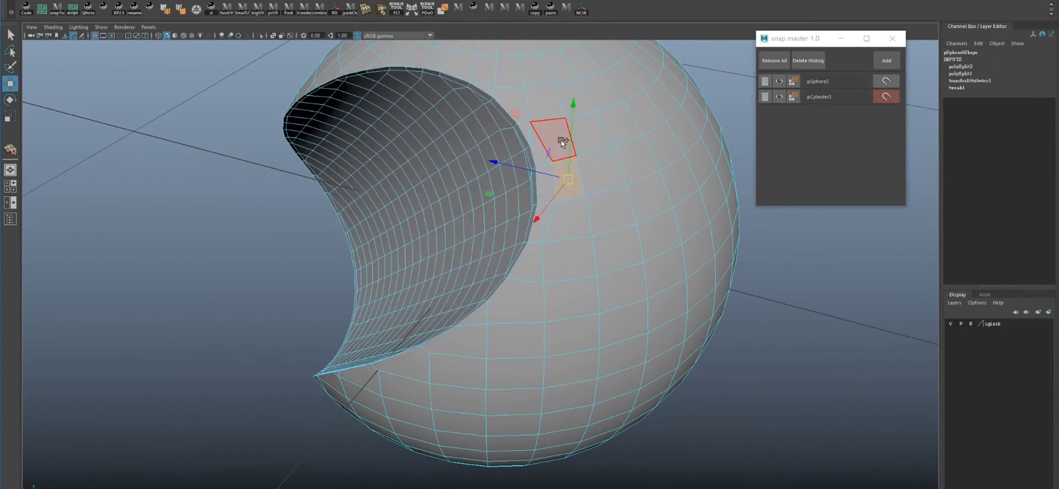
{"action": "mouse_move", "coordinate": [568, 165]}
{"action": "left_mouse_down", "text": "alt"}
{"action": "mouse_move", "coordinate": [610, 185]}
{"action": "mouse_move", "coordinate": [577, 175]}
{"action": "mouse_move", "coordinate": [555, 186]}
{"action": "mouse_move", "coordinate": [595, 166]}
{"action": "mouse_move", "coordinate": [532, 154]}
{"action": "mouse_move", "coordinate": [522, 125]}
{"action": "mouse_move", "coordinate": [485, 132]}
{"action": "left_mouse_up", "text": "alt"}
Switch the active snap reference from pCylinder3 to pSphere5
{"action": "left_click", "coordinate": [773, 100]}
{"action": "right_click_drag", "start_coordinate": [485, 132], "coordinate": [530, 323], "text": "alt"}
{"action": "left_click_drag", "start_coordinate": [530, 323], "coordinate": [528, 214], "text": "alt"}
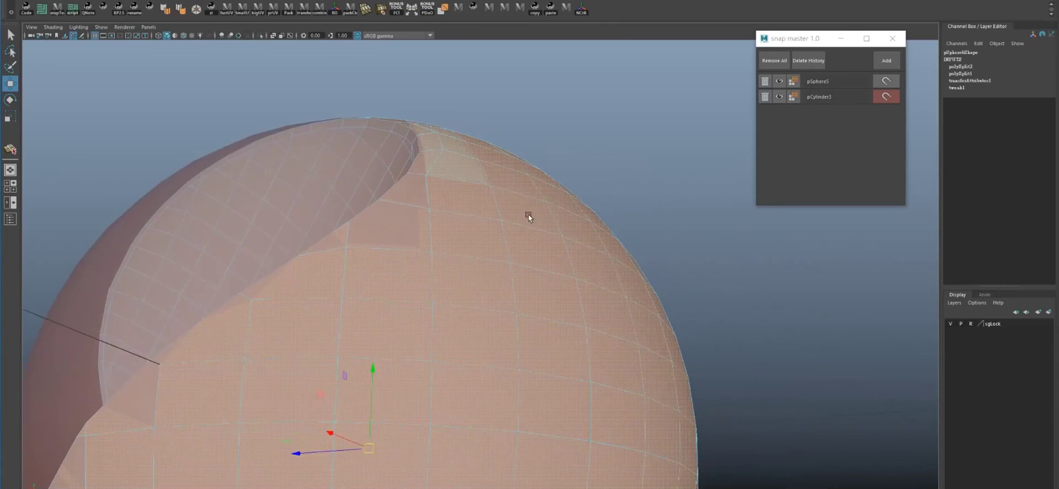
{"action": "left_click", "coordinate": [885, 81]}
{"action": "right_click_drag", "start_coordinate": [537, 141], "coordinate": [524, 124], "text": "alt"}
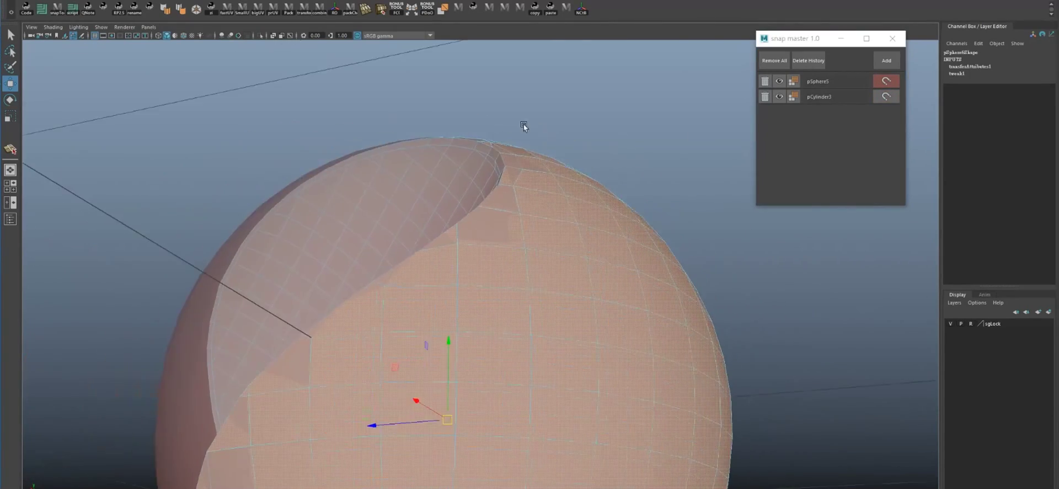
{"action": "mouse_move", "coordinate": [524, 124]}
{"action": "left_mouse_down", "text": "alt"}
{"action": "mouse_move", "coordinate": [492, 189]}
{"action": "mouse_move", "coordinate": [568, 155]}
{"action": "mouse_move", "coordinate": [562, 203]}
{"action": "left_mouse_up", "text": "alt"}
Hide the pCylinder3 cutter mesh and select the grooved sphere
{"action": "left_click", "coordinate": [779, 95]}
{"action": "right_click_drag", "start_coordinate": [561, 203], "coordinate": [524, 230], "text": "alt"}
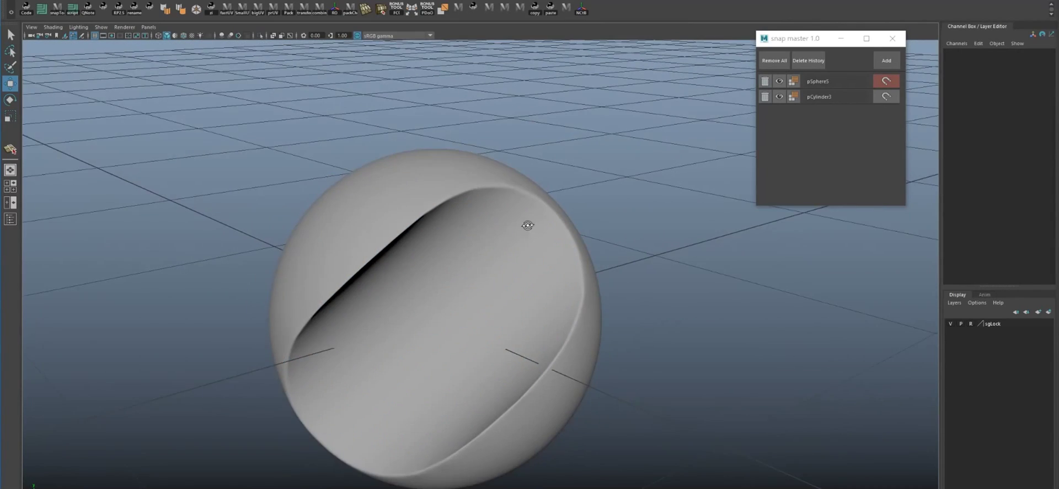
{"action": "mouse_move", "coordinate": [525, 229]}
{"action": "left_mouse_down", "text": "alt"}
{"action": "mouse_move", "coordinate": [537, 197]}
{"action": "mouse_move", "coordinate": [483, 183]}
{"action": "left_mouse_up", "text": "alt"}
{"action": "left_click", "coordinate": [504, 190]}
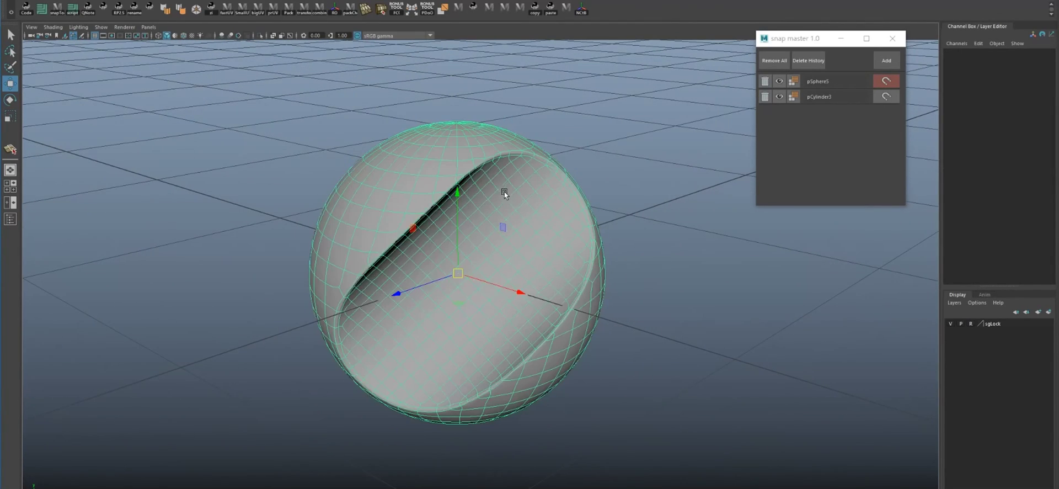
Delete the sphere's construction history and select the new low-poly sphere
{"action": "left_click", "coordinate": [807, 60]}
{"action": "mouse_move", "coordinate": [610, 157]}
{"action": "left_mouse_down", "text": "alt"}
{"action": "mouse_move", "coordinate": [618, 188]}
{"action": "mouse_move", "coordinate": [642, 185]}
{"action": "left_mouse_up", "text": "alt"}
{"action": "left_click", "coordinate": [624, 189]}
{"action": "left_click", "coordinate": [398, 273]}
{"action": "left_click_drag", "start_coordinate": [398, 273], "coordinate": [397, 283], "text": "alt"}
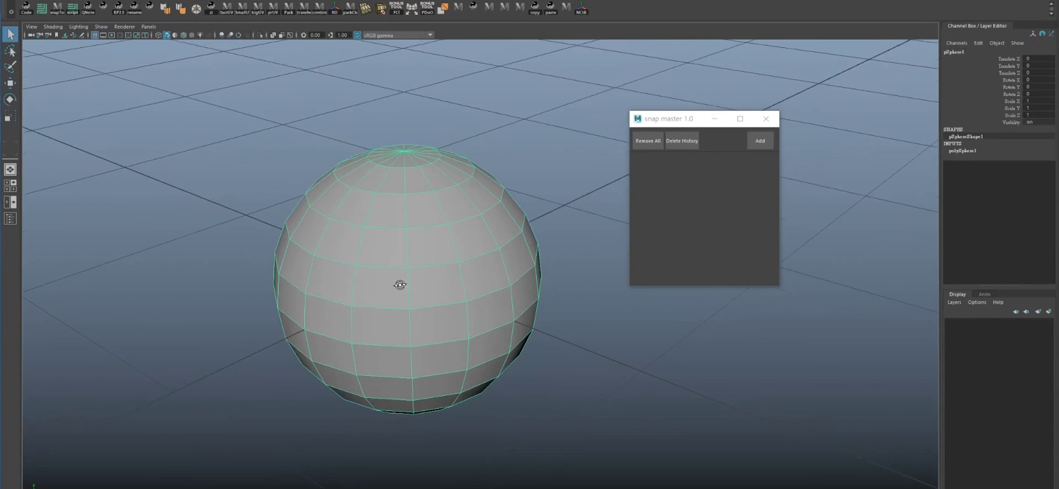
Add pSphere2 as a Snap Master reference shown with its pink texture
{"action": "left_click", "coordinate": [760, 140]}
{"action": "left_click_drag", "start_coordinate": [515, 206], "coordinate": [608, 177], "text": "alt"}
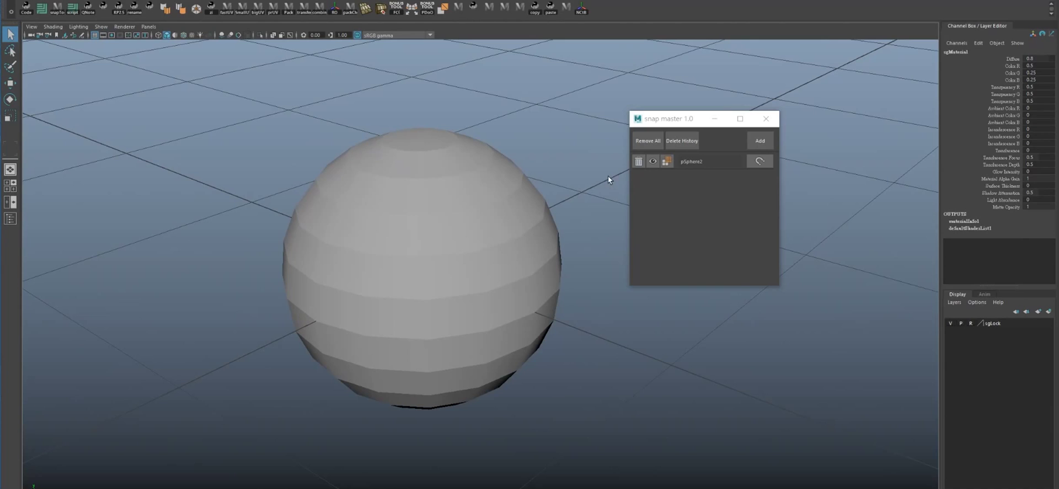
{"action": "left_click", "coordinate": [653, 161]}
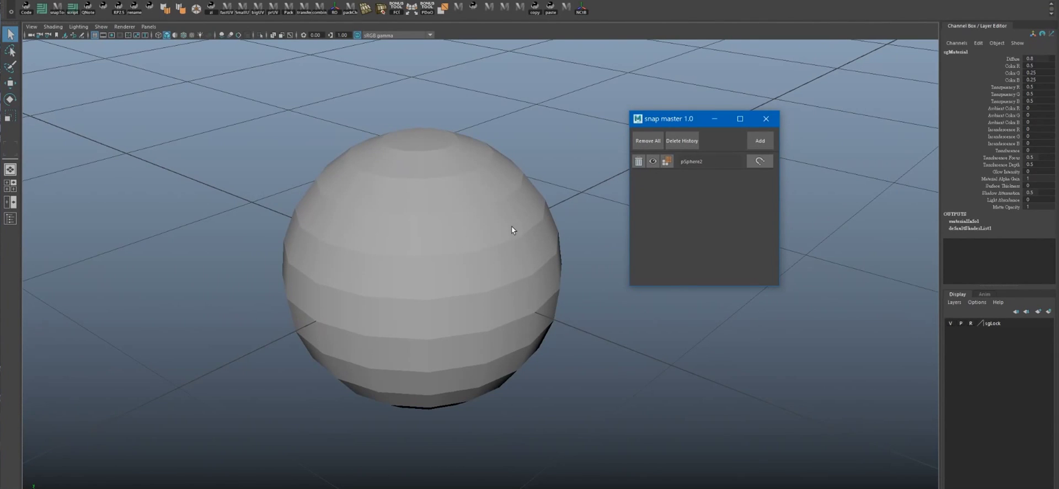
{"action": "mouse_move", "coordinate": [512, 226]}
{"action": "left_mouse_down", "text": "alt"}
{"action": "mouse_move", "coordinate": [532, 211]}
{"action": "mouse_move", "coordinate": [515, 177]}
{"action": "mouse_move", "coordinate": [515, 200]}
{"action": "left_mouse_up", "text": "alt"}
{"action": "left_click", "coordinate": [665, 162]}
Toggle viewport shading between default grey material with wireframe and the sphere's pink material
{"action": "left_click", "coordinate": [53, 26]}
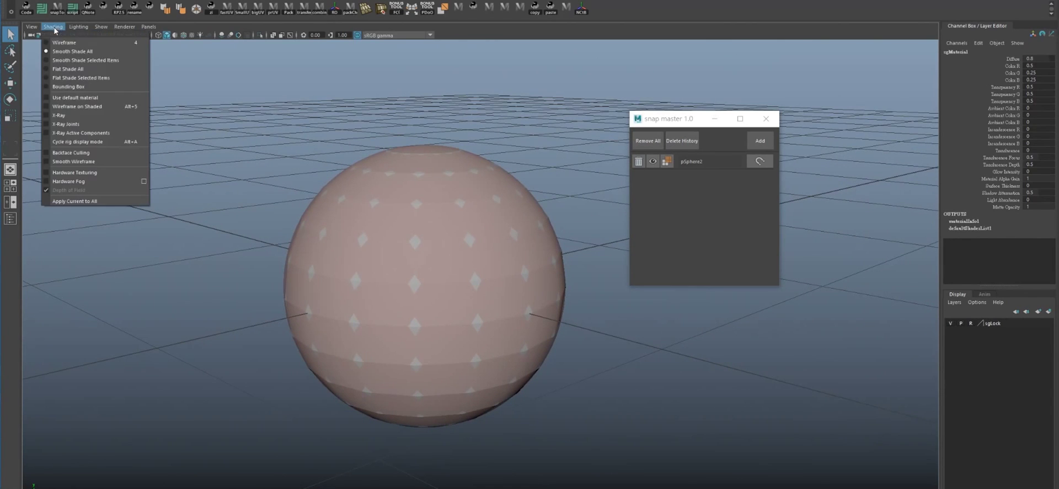
{"action": "left_click", "coordinate": [77, 97]}
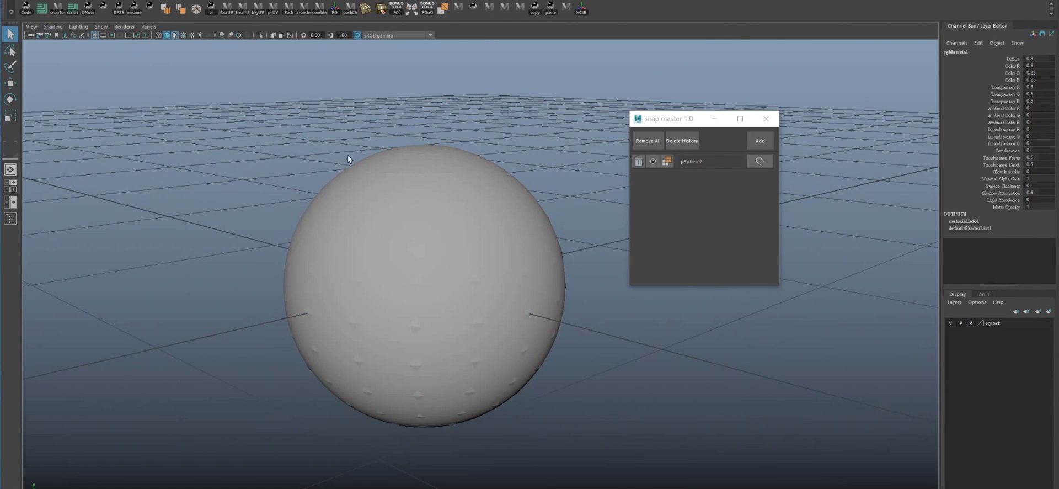
{"action": "left_click", "coordinate": [53, 27]}
{"action": "left_click", "coordinate": [77, 106]}
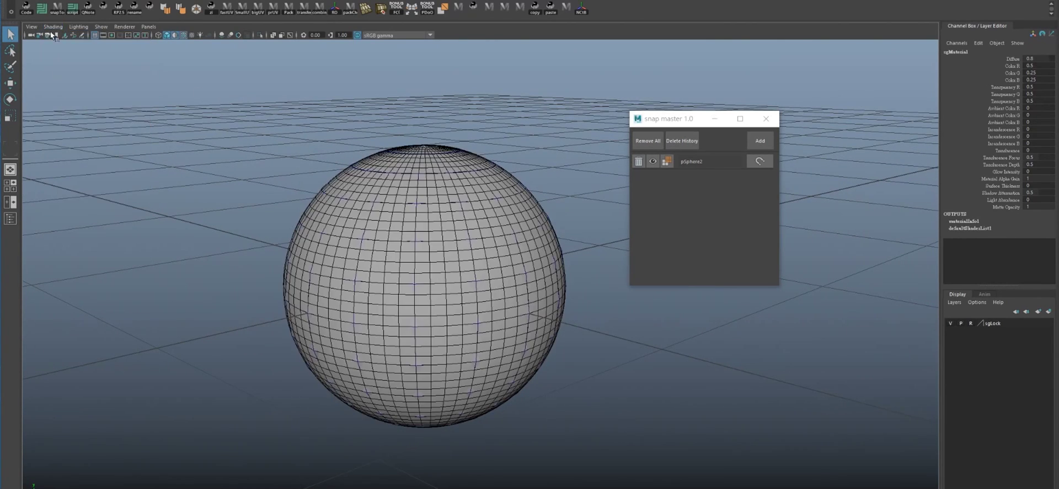
{"action": "left_click", "coordinate": [53, 26]}
{"action": "left_click", "coordinate": [77, 97]}
Select a block of faces on the sphere and delete them to open a hole
{"action": "middle_click_drag", "start_coordinate": [396, 190], "coordinate": [446, 183], "text": "alt"}
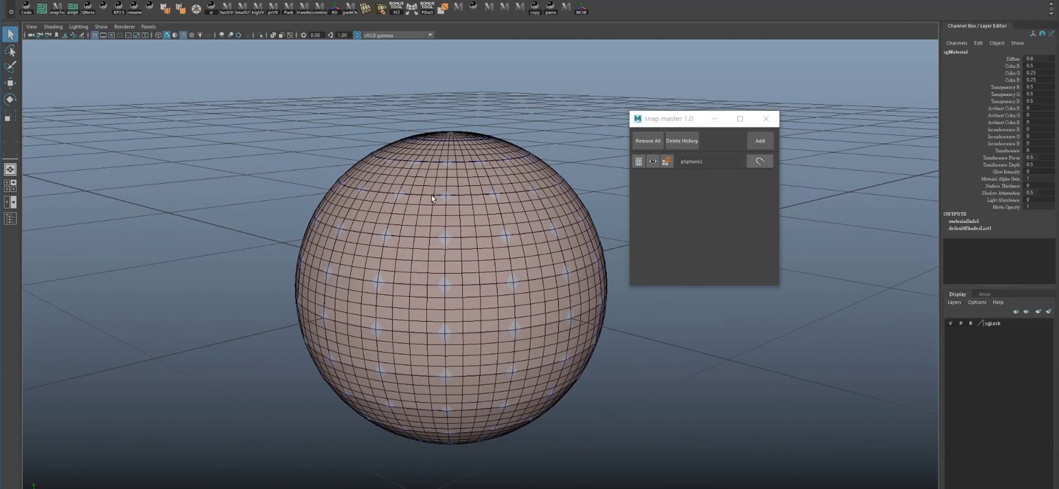
{"action": "left_click", "coordinate": [431, 194]}
{"action": "mouse_move", "coordinate": [431, 196]}
{"action": "left_mouse_down", "text": "alt"}
{"action": "mouse_move", "coordinate": [460, 268]}
{"action": "mouse_move", "coordinate": [467, 251]}
{"action": "left_mouse_up", "text": "alt"}
{"action": "key", "text": "F11"}
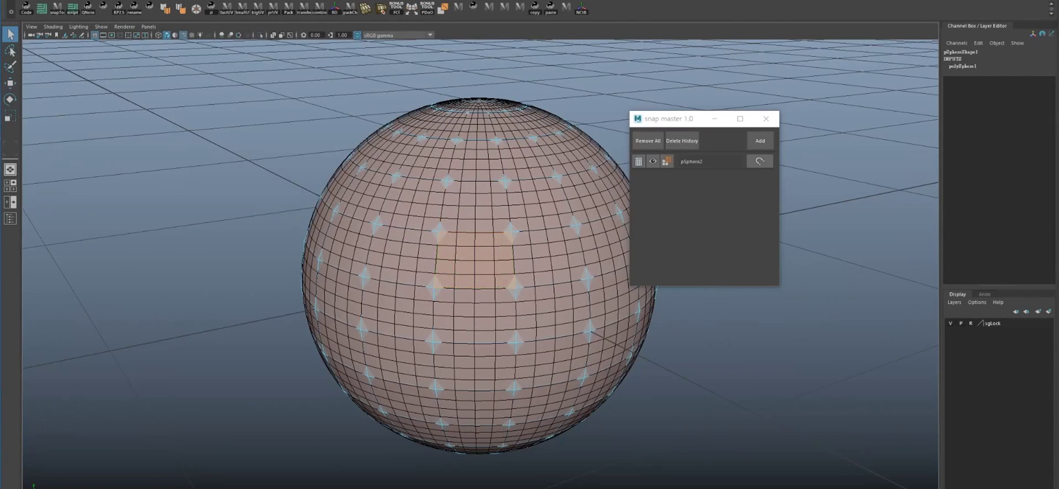
{"action": "key", "text": "Delete"}
{"action": "scroll", "coordinate": [504, 228], "scroll_direction": "up", "scroll_amount": 3}
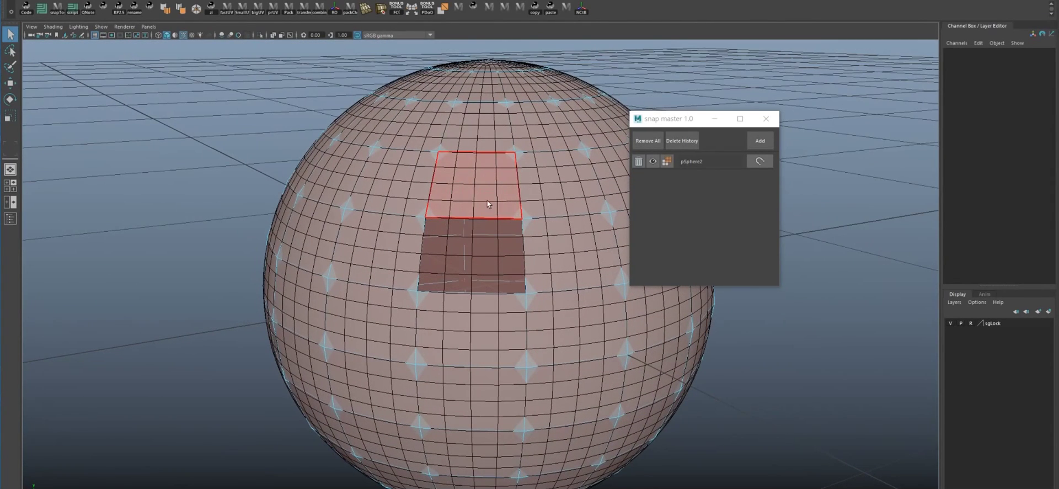
Delete the adjacent faces to widen the hole, then select a corner vertex for moving
{"action": "left_click", "coordinate": [488, 204]}
{"action": "key", "text": "Delete"}
{"action": "left_click", "coordinate": [419, 206]}
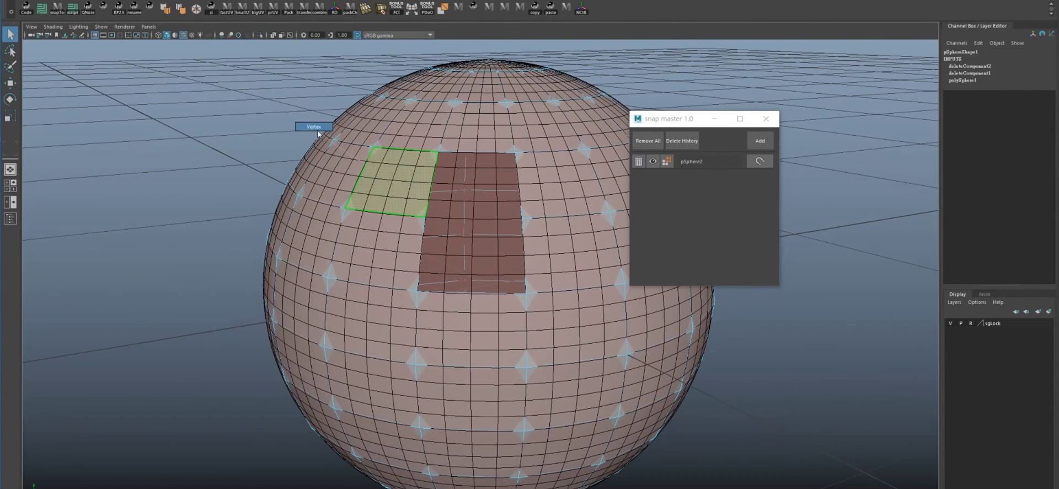
{"action": "right_click_drag", "start_coordinate": [318, 133], "coordinate": [318, 134]}
{"action": "left_click", "coordinate": [425, 217]}
{"action": "key", "text": "w"}
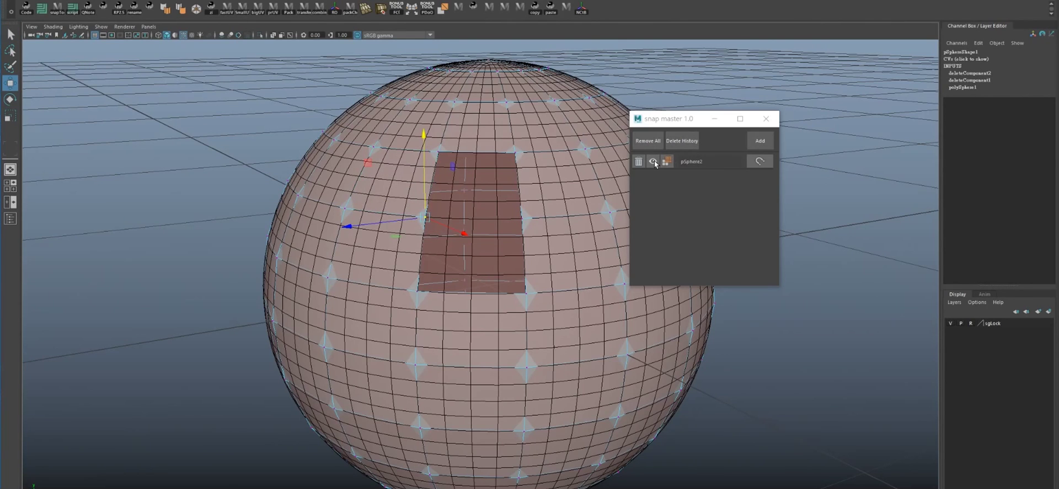
With the smooth preview hidden and snapping on, drag the corner vertex along the reference surface
{"action": "left_click", "coordinate": [653, 161]}
{"action": "mouse_move", "coordinate": [459, 213]}
{"action": "left_mouse_down", "text": "alt"}
{"action": "mouse_move", "coordinate": [421, 218]}
{"action": "mouse_move", "coordinate": [469, 253]}
{"action": "mouse_move", "coordinate": [478, 231]}
{"action": "left_mouse_up", "text": "alt"}
{"action": "left_click", "coordinate": [759, 161]}
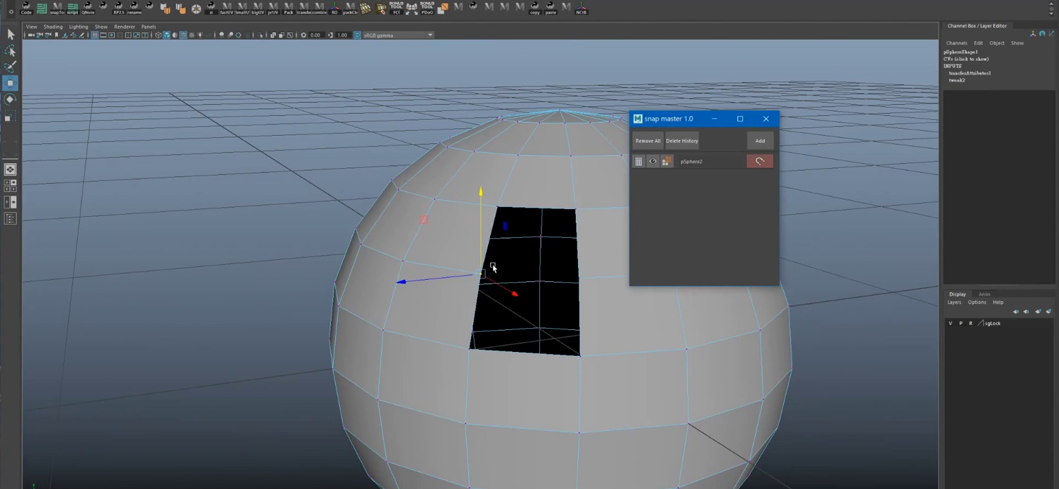
{"action": "mouse_move", "coordinate": [480, 273]}
{"action": "left_mouse_down"}
{"action": "mouse_move", "coordinate": [449, 272]}
{"action": "mouse_move", "coordinate": [462, 219]}
{"action": "mouse_move", "coordinate": [437, 310]}
{"action": "mouse_move", "coordinate": [515, 287]}
{"action": "mouse_move", "coordinate": [411, 217]}
{"action": "mouse_move", "coordinate": [453, 205]}
{"action": "mouse_move", "coordinate": [518, 155]}
{"action": "left_mouse_up"}
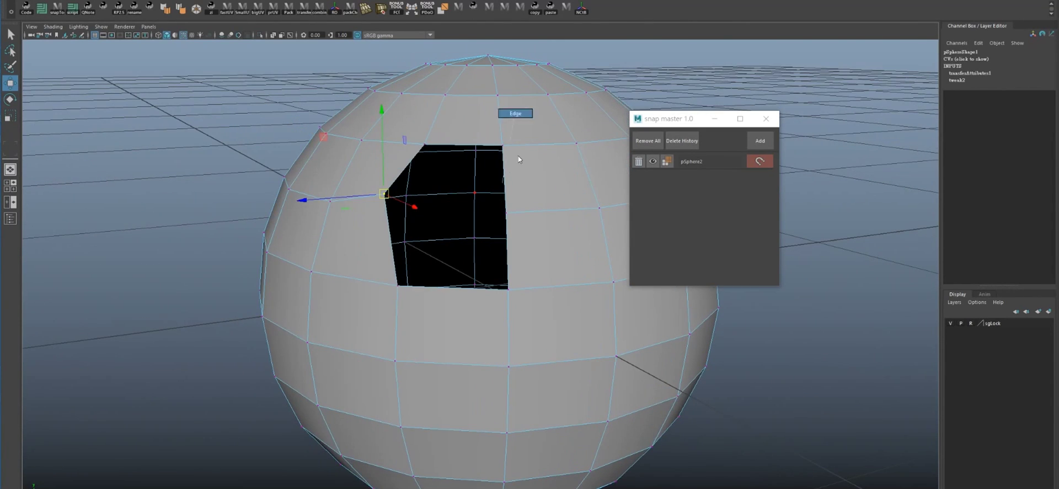
{"action": "left_click", "coordinate": [506, 174]}
{"action": "mouse_move", "coordinate": [513, 198]}
{"action": "left_mouse_down", "text": "alt"}
{"action": "mouse_move", "coordinate": [499, 185]}
{"action": "mouse_move", "coordinate": [655, 176]}
{"action": "left_mouse_up", "text": "alt"}
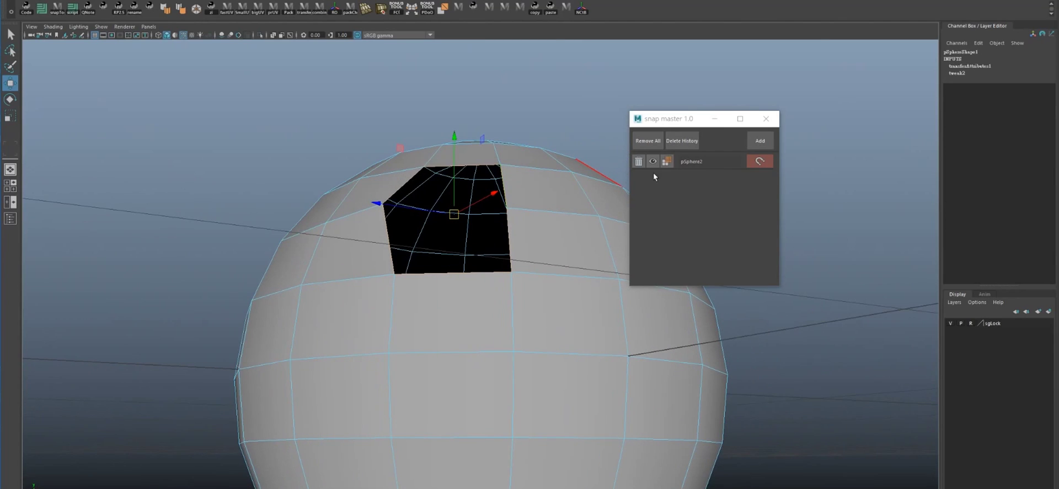
{"action": "mouse_move", "coordinate": [572, 196]}
{"action": "left_mouse_down", "text": "alt"}
{"action": "mouse_move", "coordinate": [471, 231]}
{"action": "mouse_move", "coordinate": [402, 286]}
{"action": "mouse_move", "coordinate": [421, 286]}
{"action": "mouse_move", "coordinate": [415, 194]}
{"action": "mouse_move", "coordinate": [468, 215]}
{"action": "mouse_move", "coordinate": [585, 186]}
{"action": "left_mouse_up", "text": "alt"}
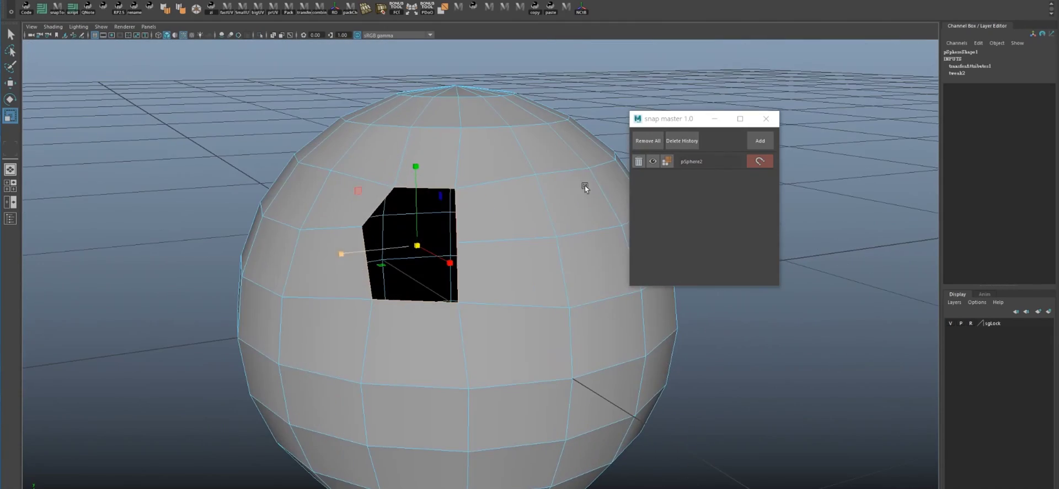
{"action": "left_click", "coordinate": [654, 161]}
{"action": "mouse_move", "coordinate": [484, 223]}
{"action": "left_mouse_down", "text": "alt"}
{"action": "mouse_move", "coordinate": [472, 207]}
{"action": "mouse_move", "coordinate": [416, 237]}
{"action": "mouse_move", "coordinate": [496, 242]}
{"action": "mouse_move", "coordinate": [338, 227]}
{"action": "mouse_move", "coordinate": [453, 237]}
{"action": "left_mouse_up", "text": "alt"}
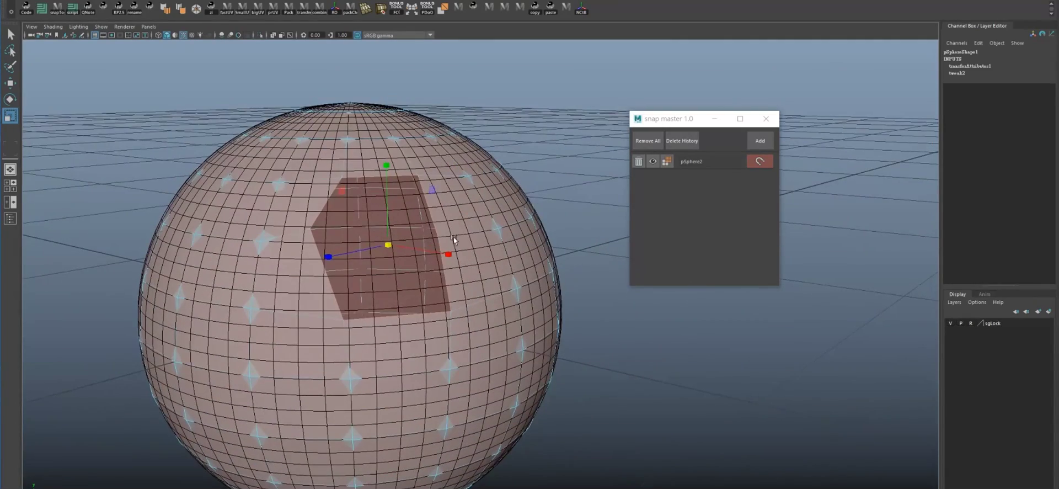
Move the hole's vertices with the Move tool to shape the opening into a hexagon
{"action": "key", "text": "ctrl+F9"}
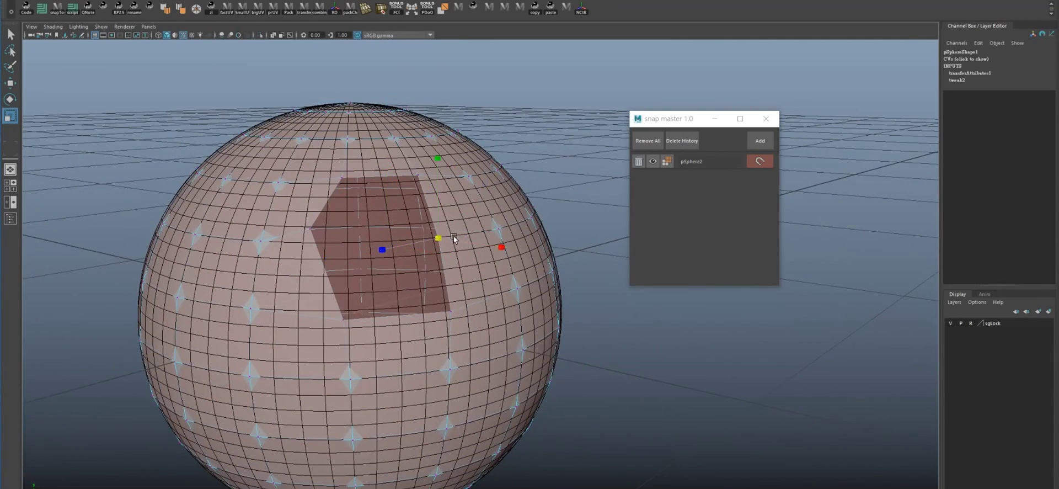
{"action": "key", "text": "w"}
{"action": "left_click_drag", "start_coordinate": [440, 240], "coordinate": [483, 250]}
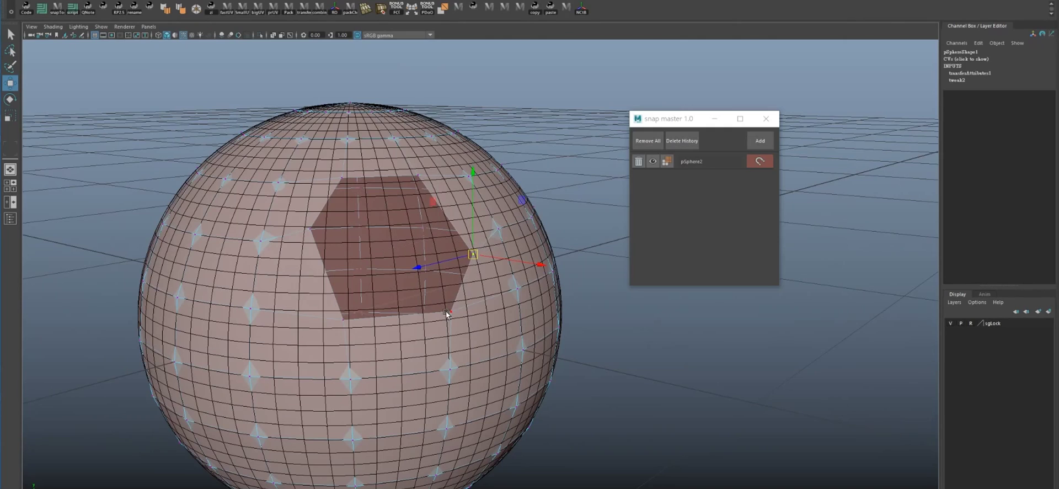
{"action": "left_click_drag", "start_coordinate": [455, 316], "coordinate": [472, 321]}
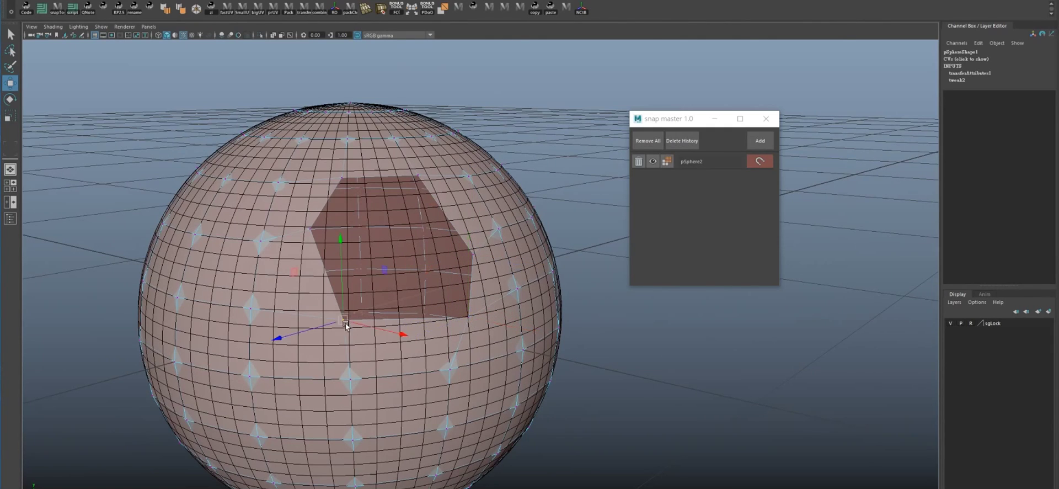
{"action": "left_click_drag", "start_coordinate": [345, 326], "coordinate": [349, 338]}
Compare the low-res cage and Snap Master smooth display, then view the scene in wireframe
{"action": "left_click", "coordinate": [663, 162]}
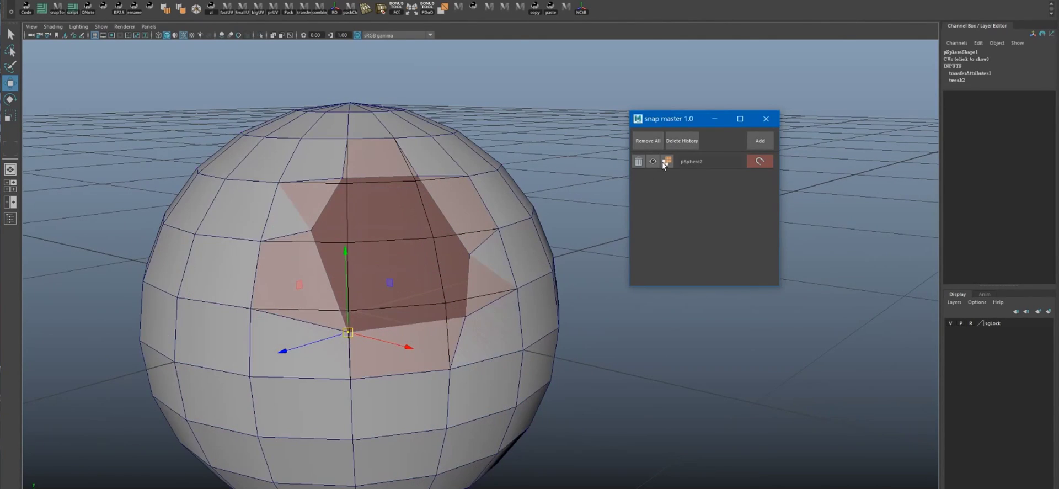
{"action": "left_click", "coordinate": [664, 162]}
{"action": "left_click", "coordinate": [664, 162]}
{"action": "left_click", "coordinate": [660, 165]}
{"action": "mouse_move", "coordinate": [552, 209]}
{"action": "left_mouse_down", "text": "alt"}
{"action": "mouse_move", "coordinate": [457, 240]}
{"action": "mouse_move", "coordinate": [467, 190]}
{"action": "mouse_move", "coordinate": [468, 208]}
{"action": "mouse_move", "coordinate": [561, 151]}
{"action": "left_mouse_up", "text": "alt"}
{"action": "left_click", "coordinate": [539, 144]}
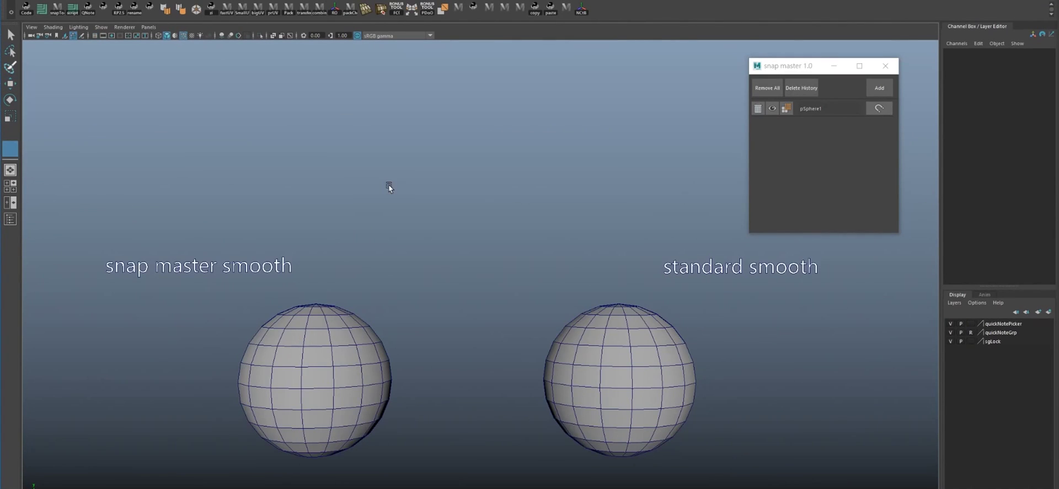
{"action": "key", "text": "4"}
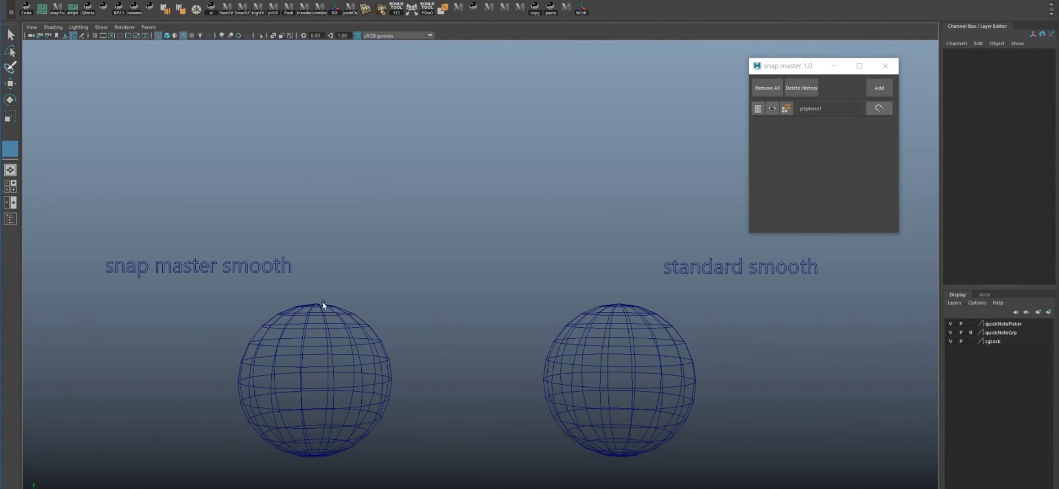
Raise copies of both spheres above the originals and switch to smooth shaded display
{"action": "left_click", "coordinate": [619, 379]}
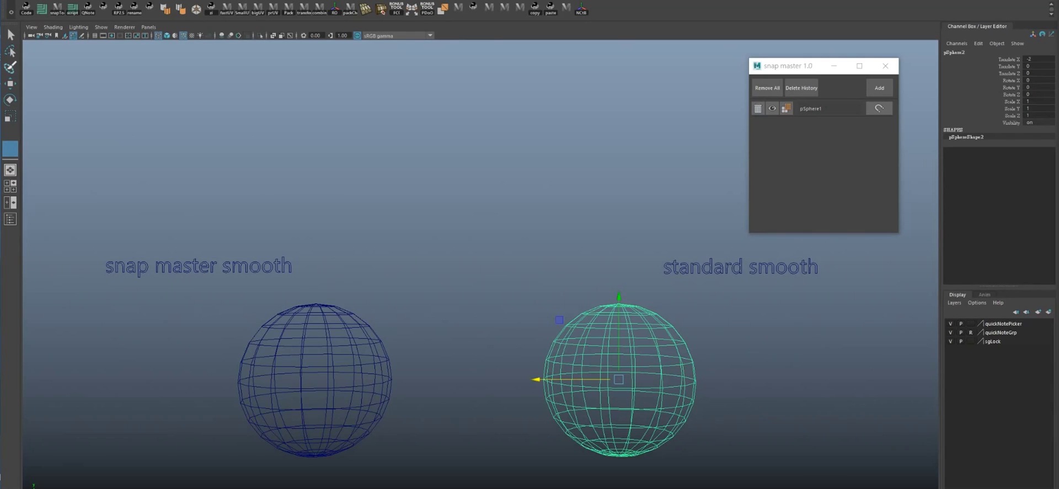
{"action": "left_click", "coordinate": [315, 380]}
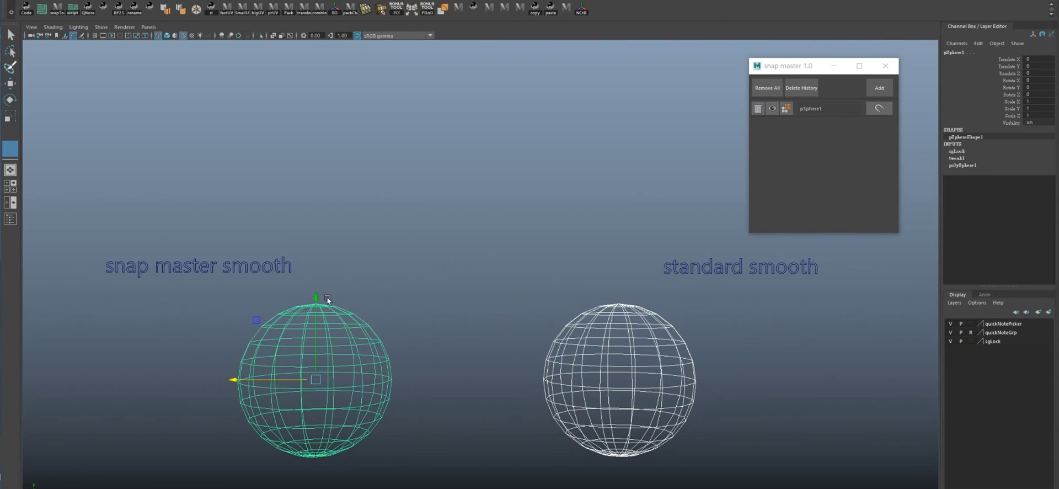
{"action": "left_click_drag", "start_coordinate": [326, 297], "coordinate": [320, 74]}
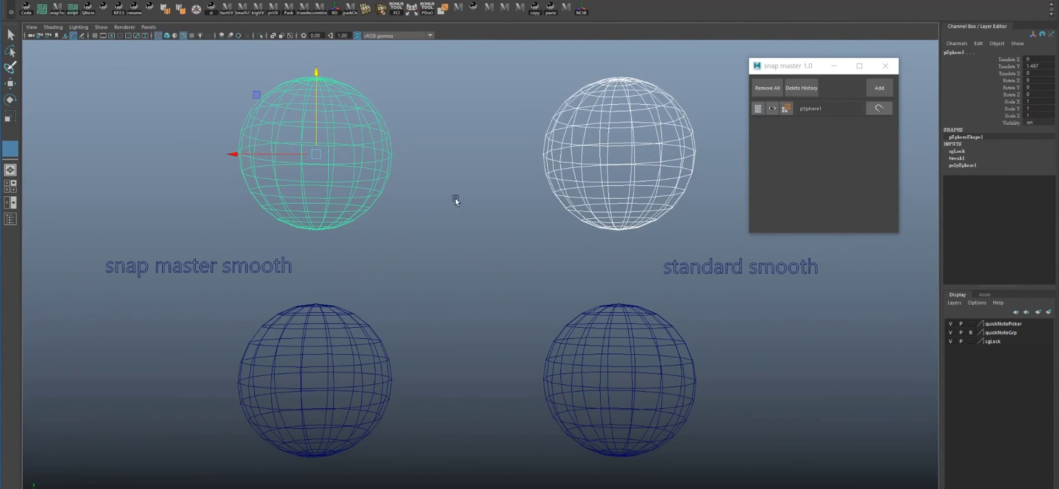
{"action": "left_click", "coordinate": [437, 181]}
{"action": "key", "text": "5"}
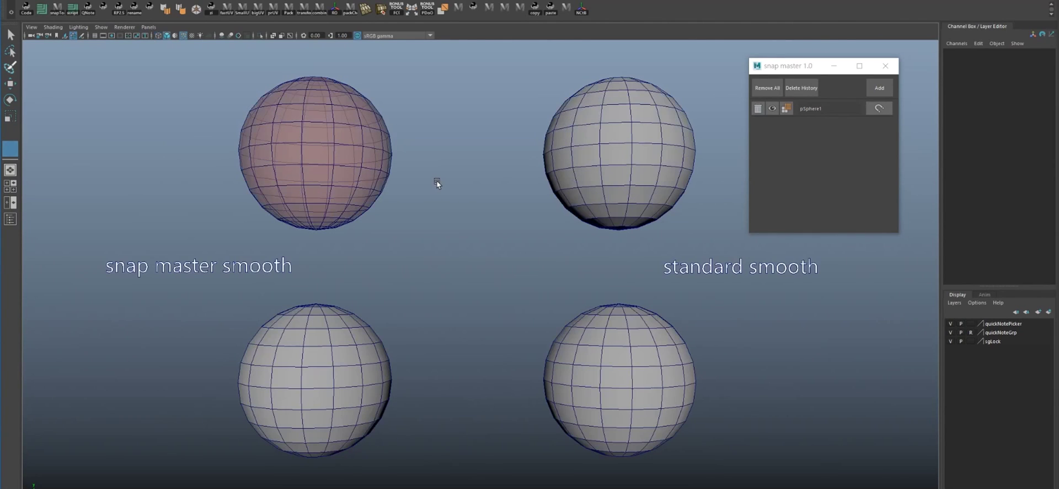
Apply a standard Mesh Smooth with Divisions 2 to the upper-right sphere
{"action": "left_click", "coordinate": [607, 150]}
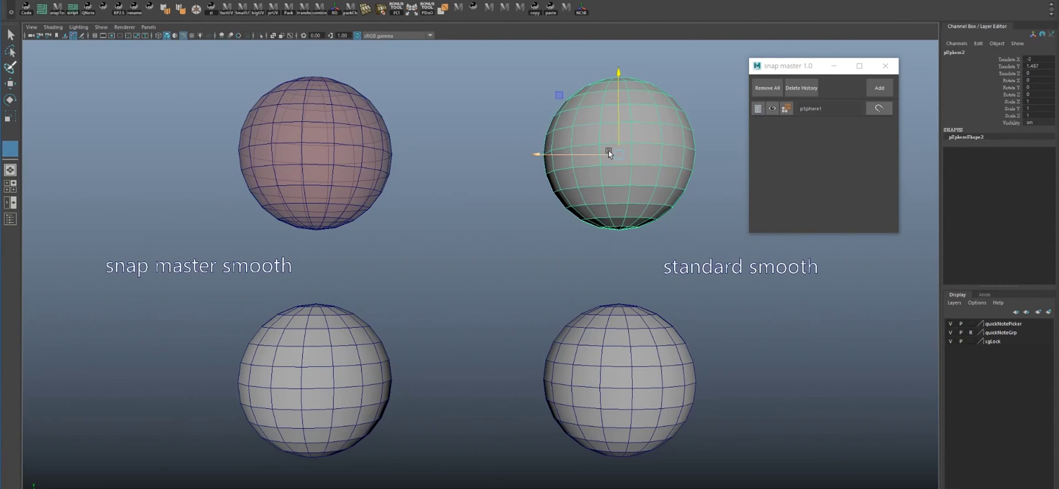
{"action": "right_click_drag", "start_coordinate": [679, 144], "coordinate": [708, 145], "text": "shift"}
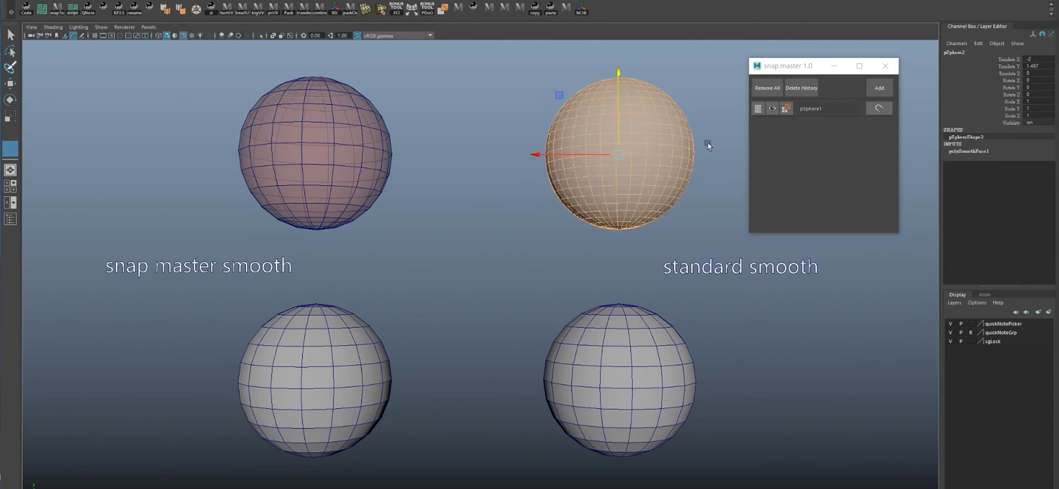
{"action": "left_click", "coordinate": [966, 147]}
{"action": "left_click", "coordinate": [1031, 171]}
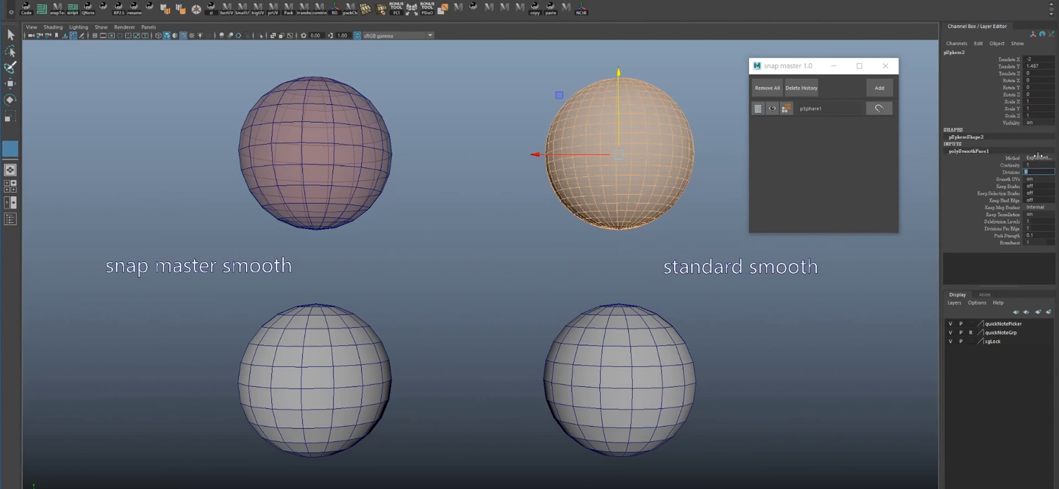
{"action": "key", "text": "Return"}
{"action": "left_click", "coordinate": [513, 185]}
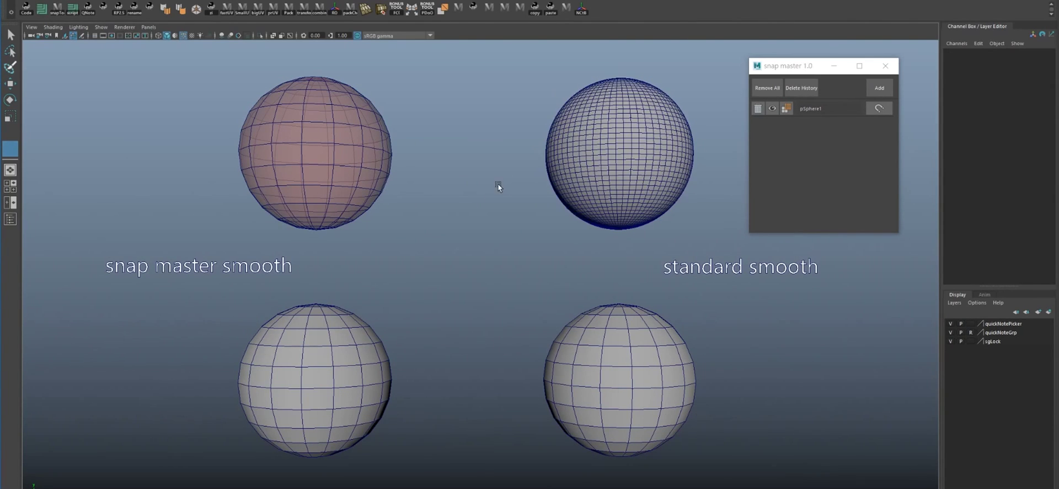
Apply Snap Master smooth to the upper-left sphere and lower both smoothed spheres onto the originals
{"action": "left_click", "coordinate": [325, 143]}
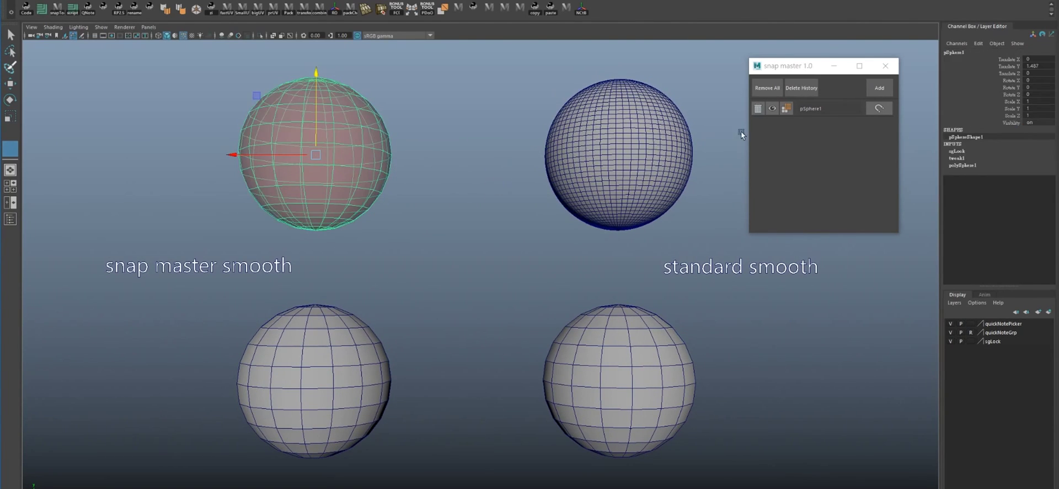
{"action": "left_click", "coordinate": [786, 109]}
{"action": "left_click", "coordinate": [403, 200]}
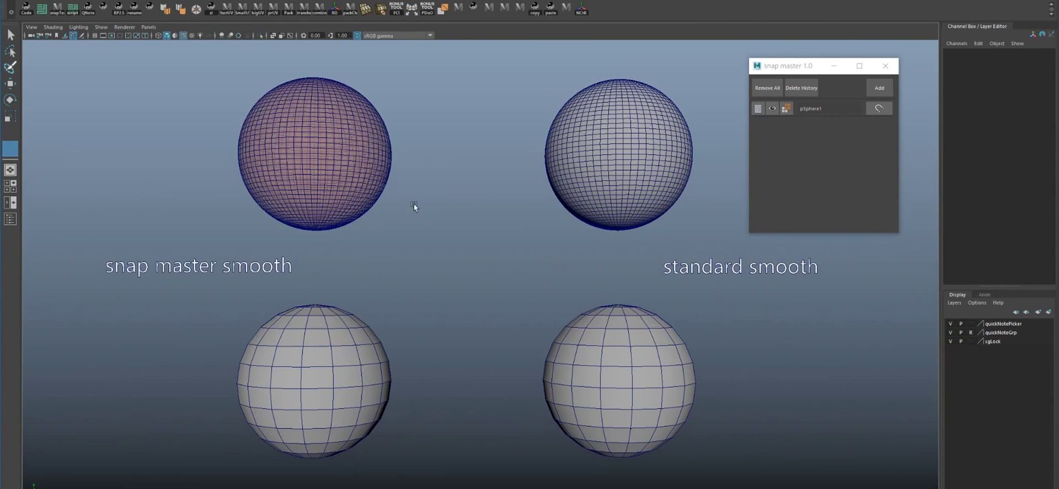
{"action": "left_click_drag", "start_coordinate": [553, 171], "coordinate": [555, 171]}
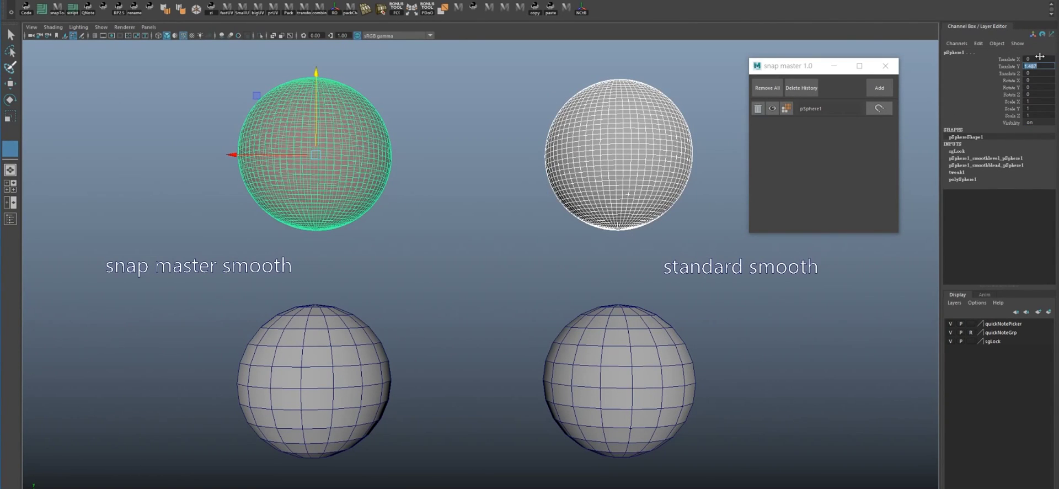
{"action": "type", "text": "0"}
{"action": "key", "text": "Return"}
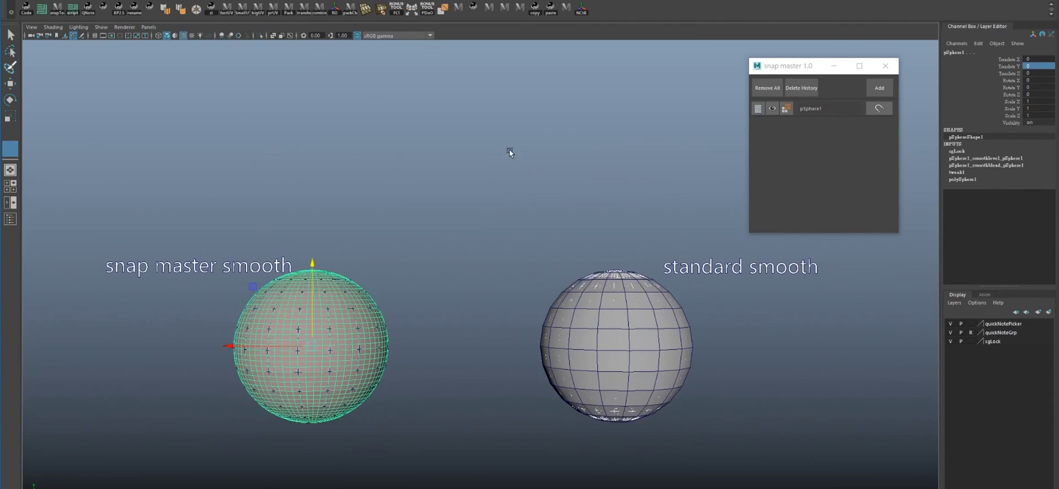
{"action": "mouse_move", "coordinate": [508, 150]}
{"action": "left_mouse_down", "text": "alt"}
{"action": "mouse_move", "coordinate": [484, 154]}
{"action": "mouse_move", "coordinate": [465, 202]}
{"action": "left_mouse_up", "text": "alt"}
{"action": "left_click", "coordinate": [458, 203]}
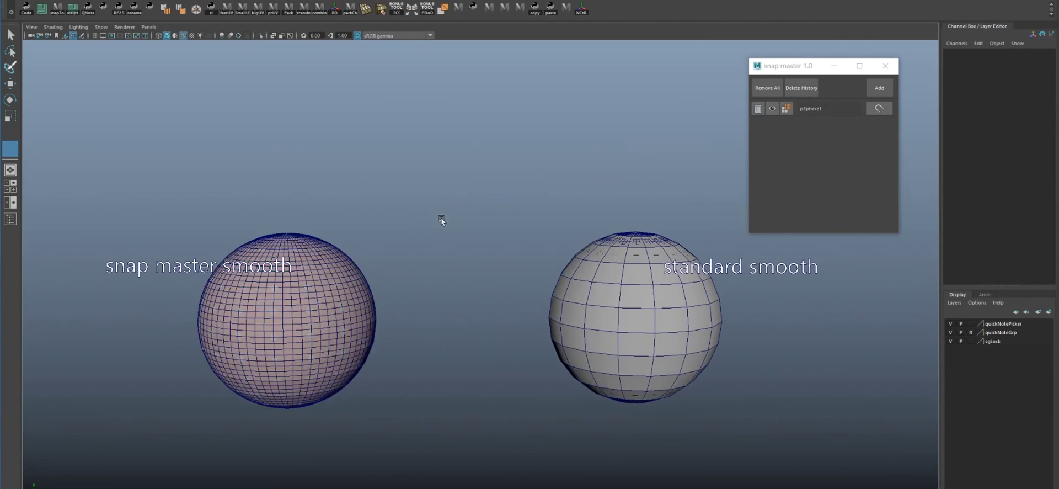